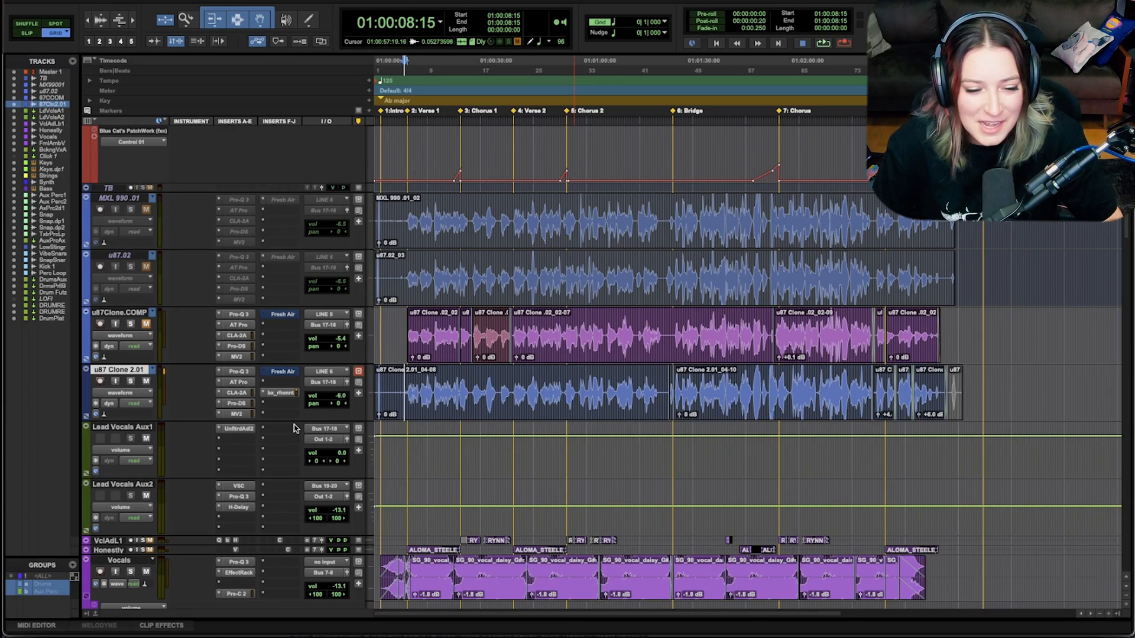
Step: Inspect the Auto-Tune Pro settings on the u87 Clone 2.01 track, moving its window into view and closing it
{"action": "left_click", "coordinate": [239, 383]}
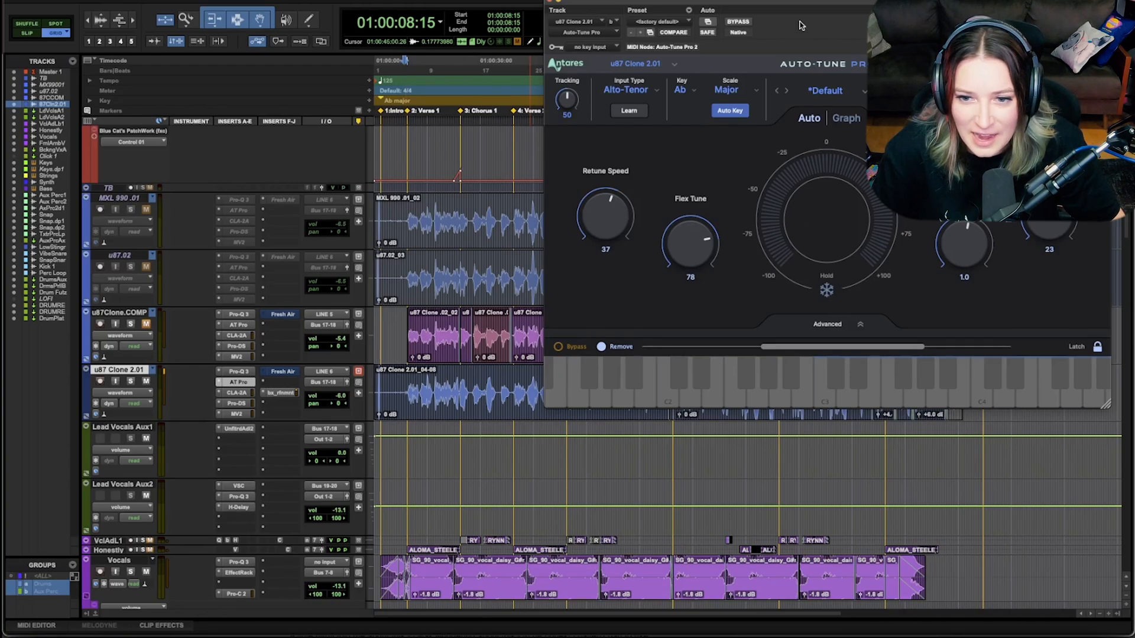
{"action": "left_click_drag", "start_coordinate": [797, 3], "coordinate": [768, 147]}
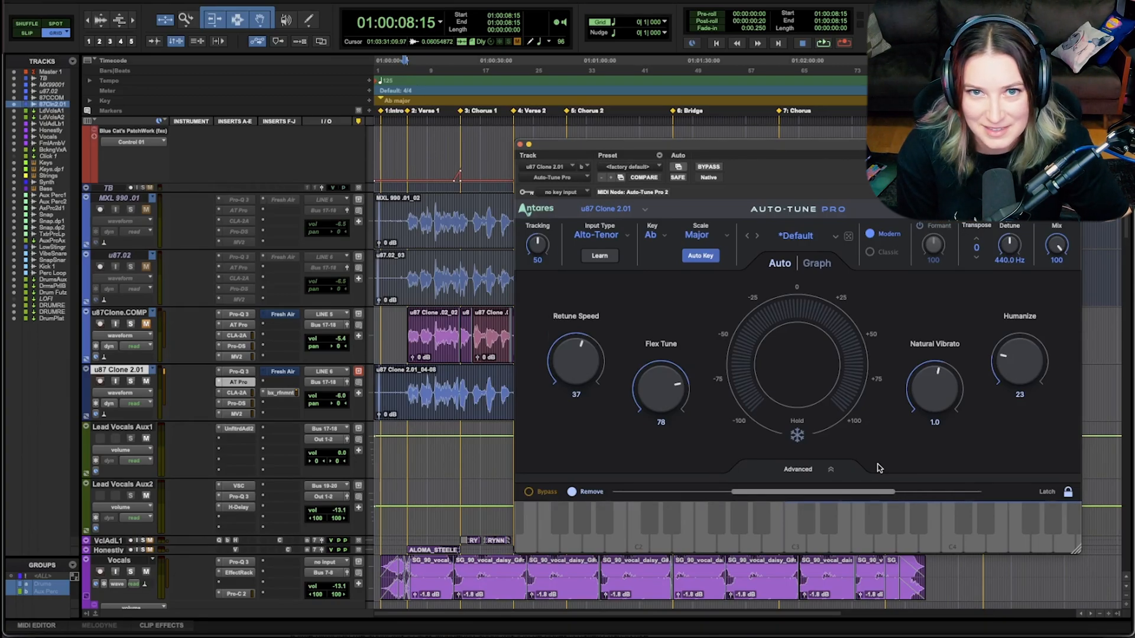
{"action": "left_click", "coordinate": [519, 145]}
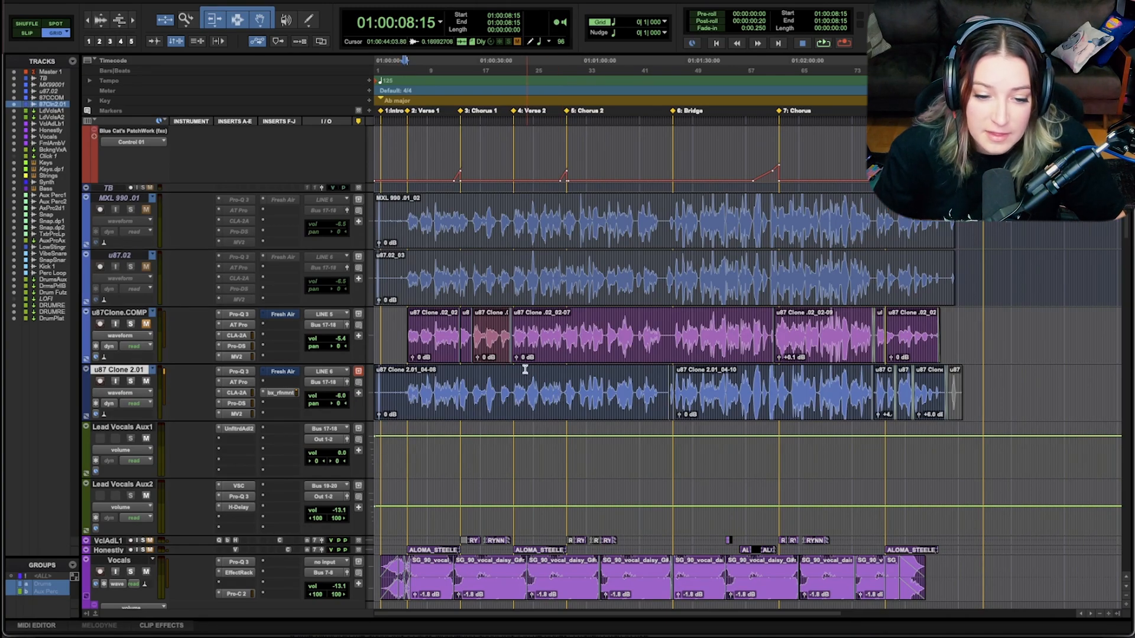
Step: Play the vocal from 01:00:10:01, at the start of Verse 1, on the u87 Clone 2.01 track
{"action": "left_click", "coordinate": [497, 385]}
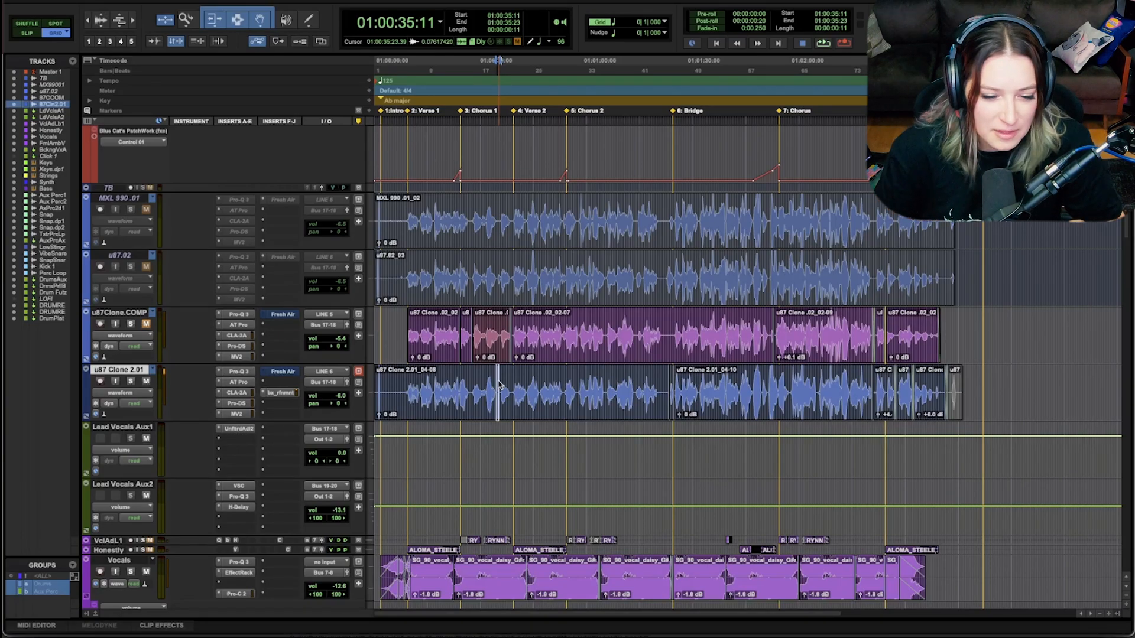
{"action": "left_click", "coordinate": [407, 387]}
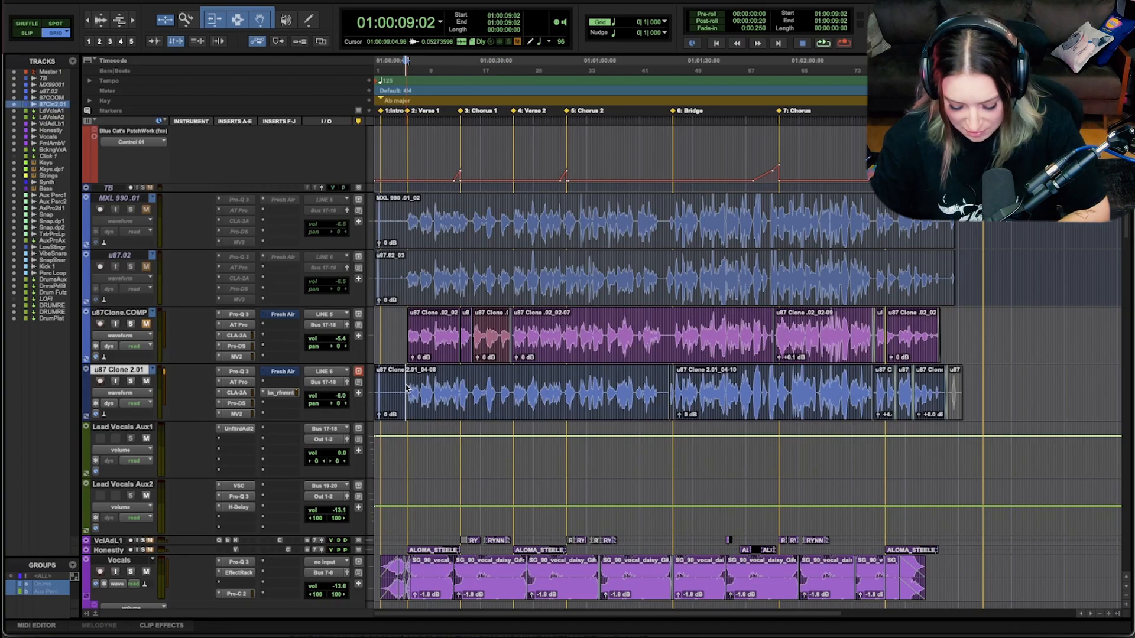
{"action": "key", "text": "t"}
{"action": "key", "text": "t"}
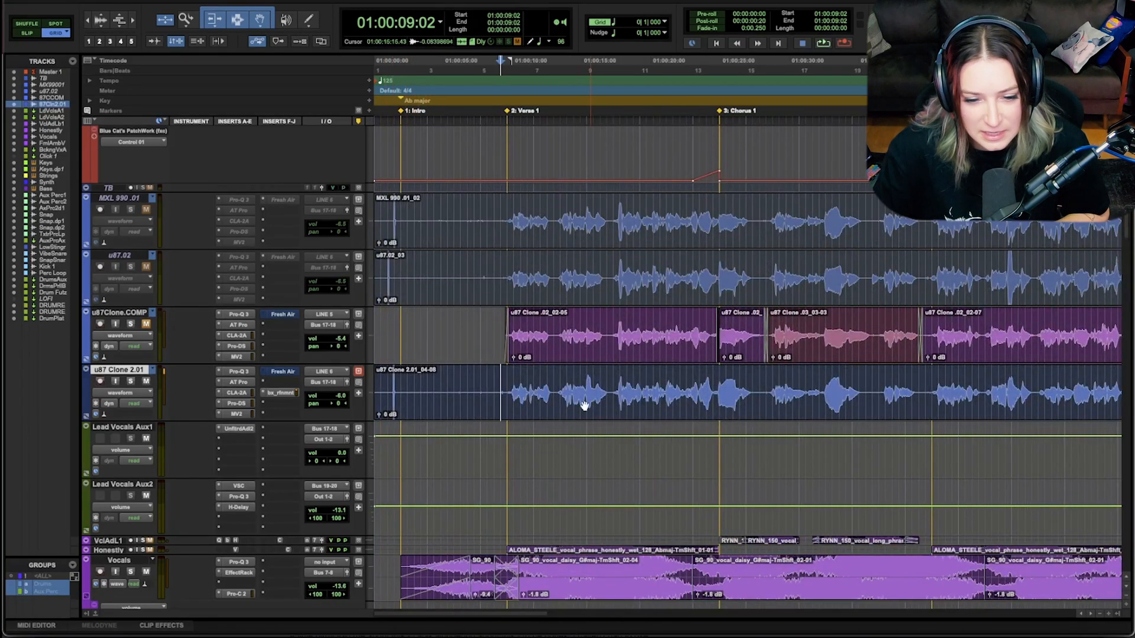
{"action": "left_click", "coordinate": [515, 384]}
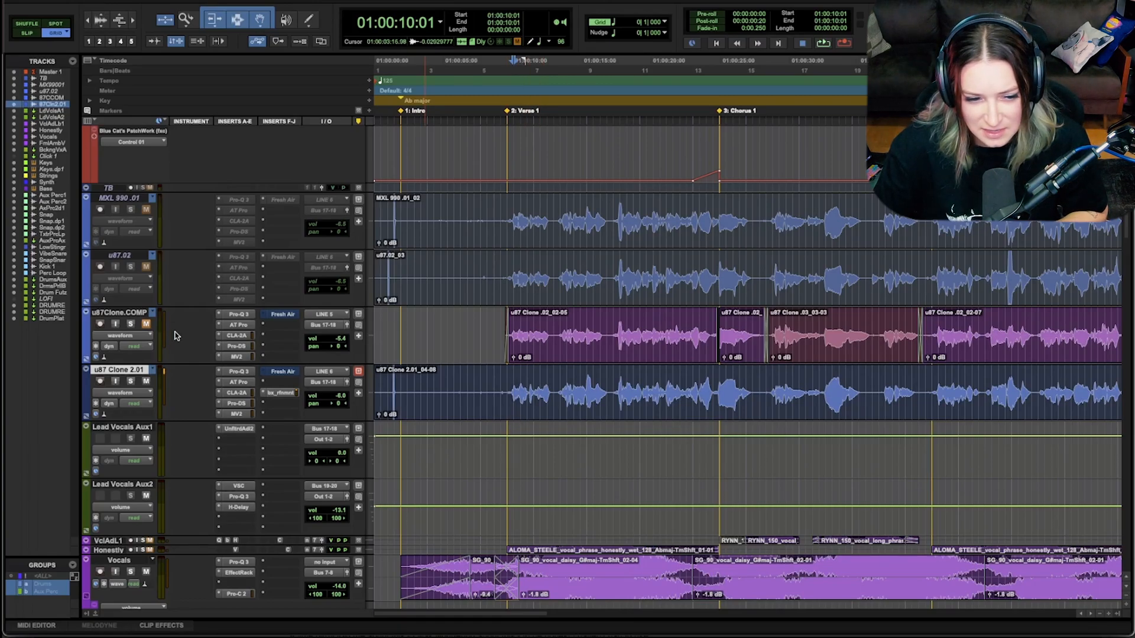
{"action": "key", "text": "space"}
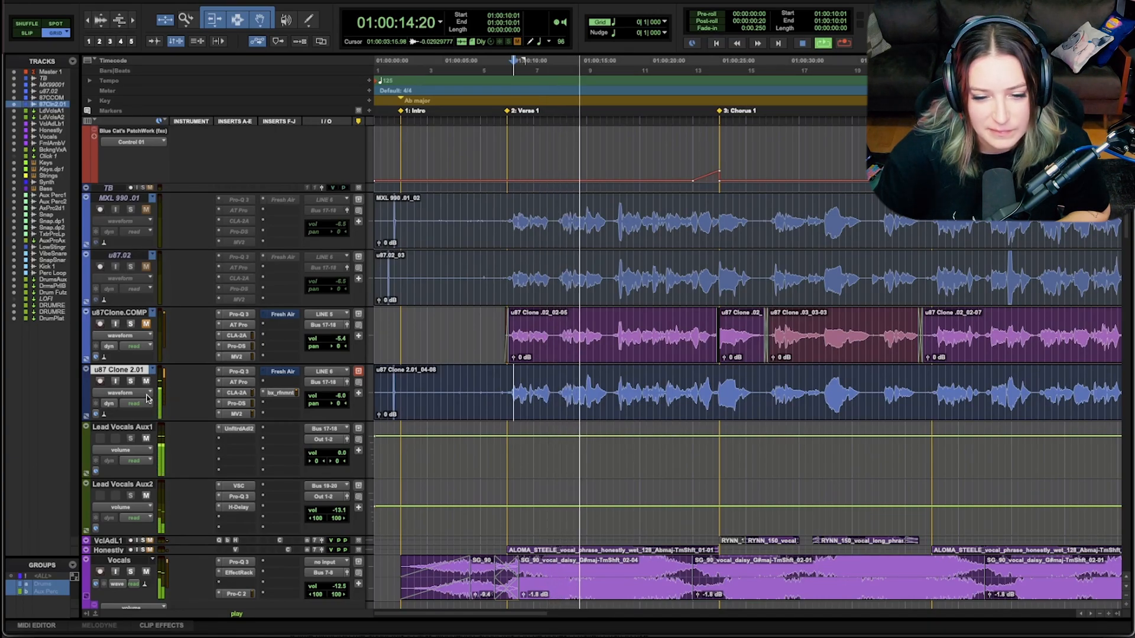
{"action": "key", "text": "space"}
Step: Solo the u87 Clone 2.01 track and audition its first vocal phrases from the start of Verse 1
{"action": "left_click", "coordinate": [130, 382]}
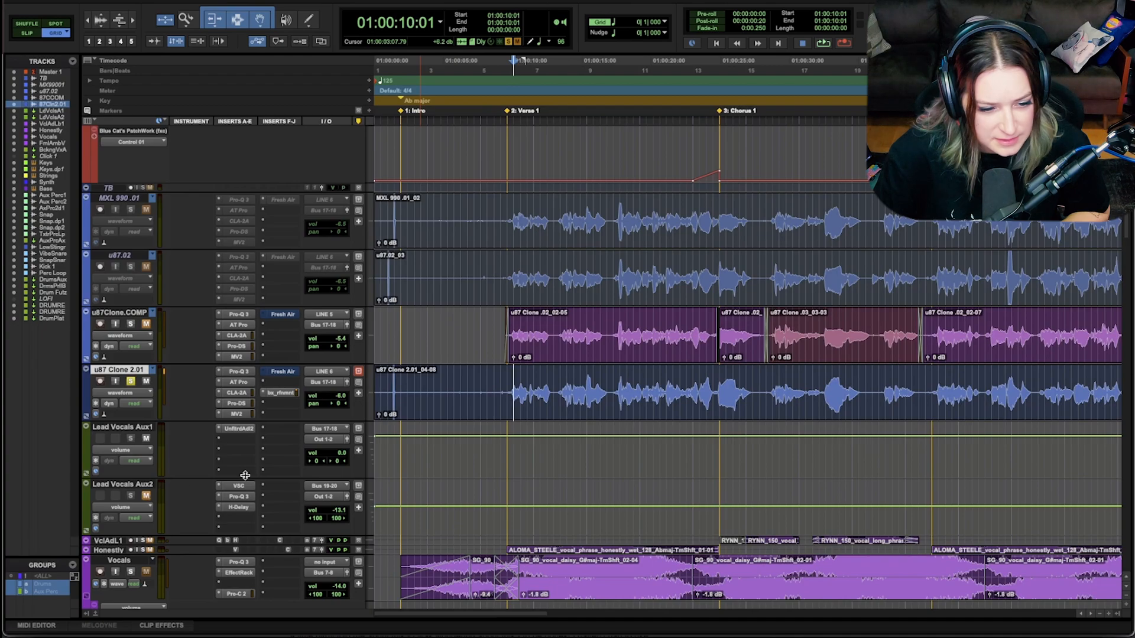
{"action": "key", "text": "space"}
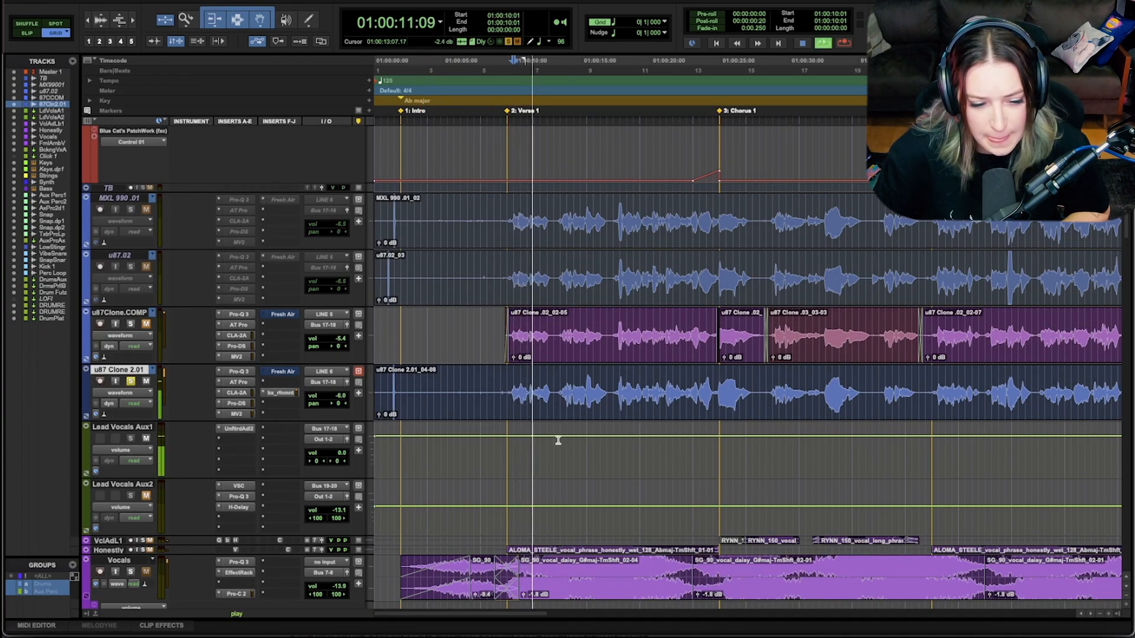
{"action": "key", "text": "space"}
{"action": "scroll", "coordinate": [558, 441], "scroll_direction": "up", "scroll_amount": 5}
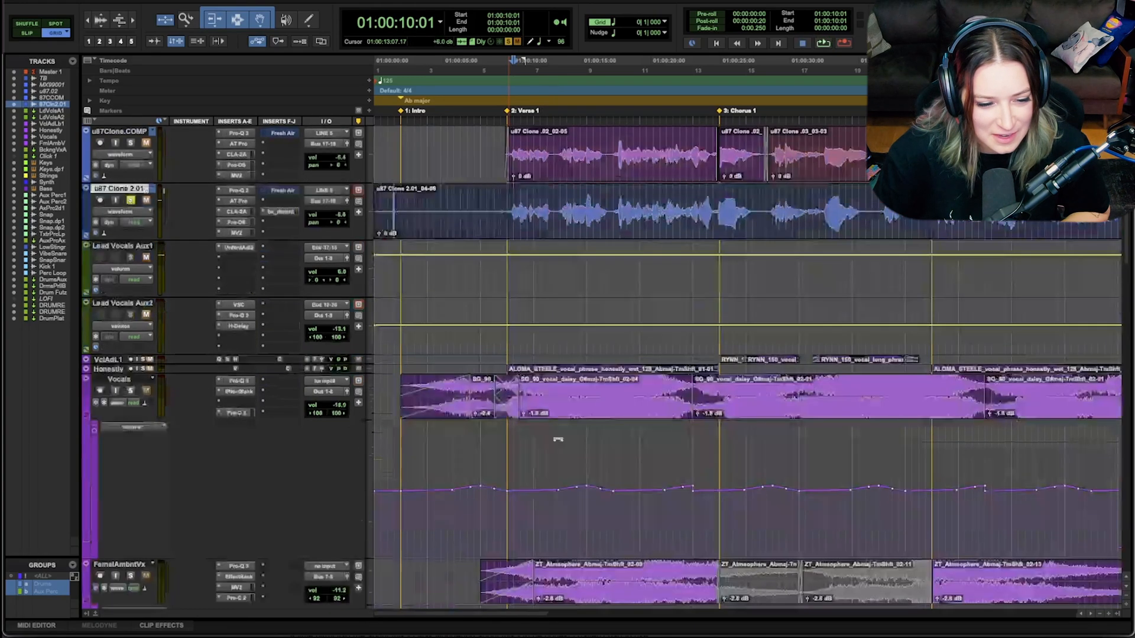
{"action": "scroll", "coordinate": [550, 446], "scroll_direction": "down", "scroll_amount": 5}
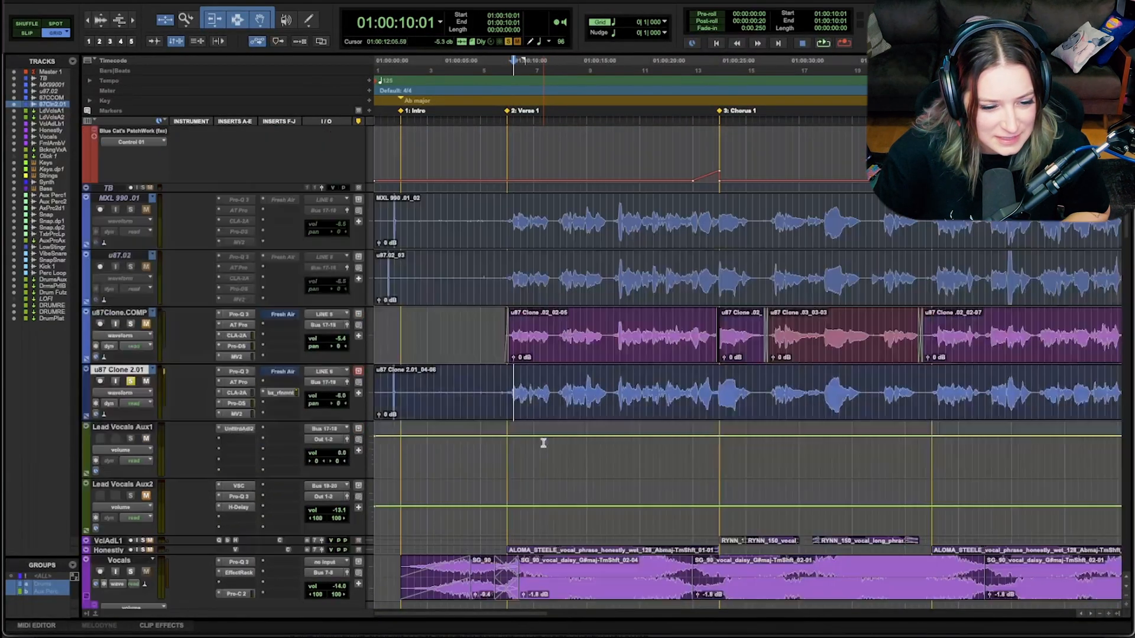
{"action": "left_click", "coordinate": [501, 451]}
{"action": "left_click", "coordinate": [509, 454]}
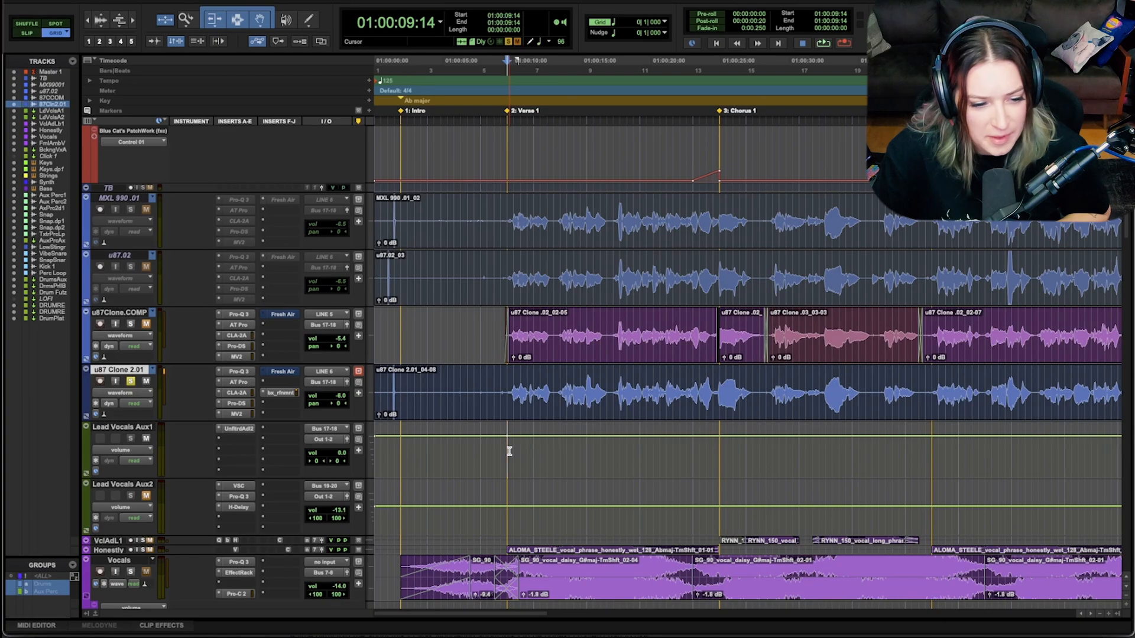
{"action": "key", "text": "space"}
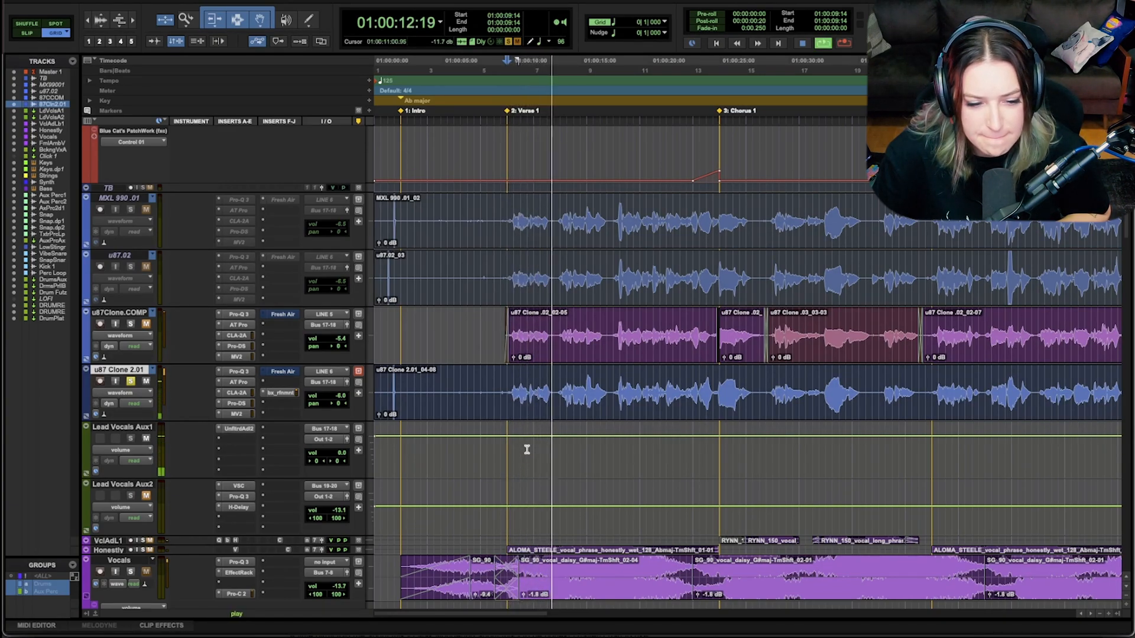
{"action": "key", "text": "space"}
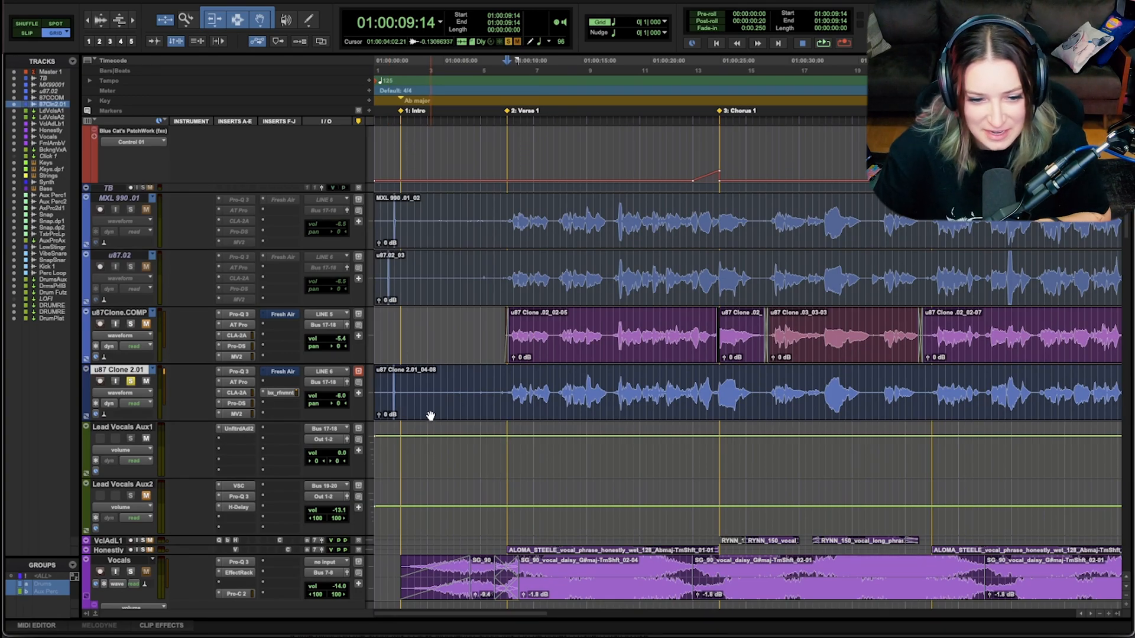
Step: Audition the noise in the intro on u87 Clone 2.01 and trim the clip's start to 01:00:09:13, at Verse 1
{"action": "left_click", "coordinate": [390, 387]}
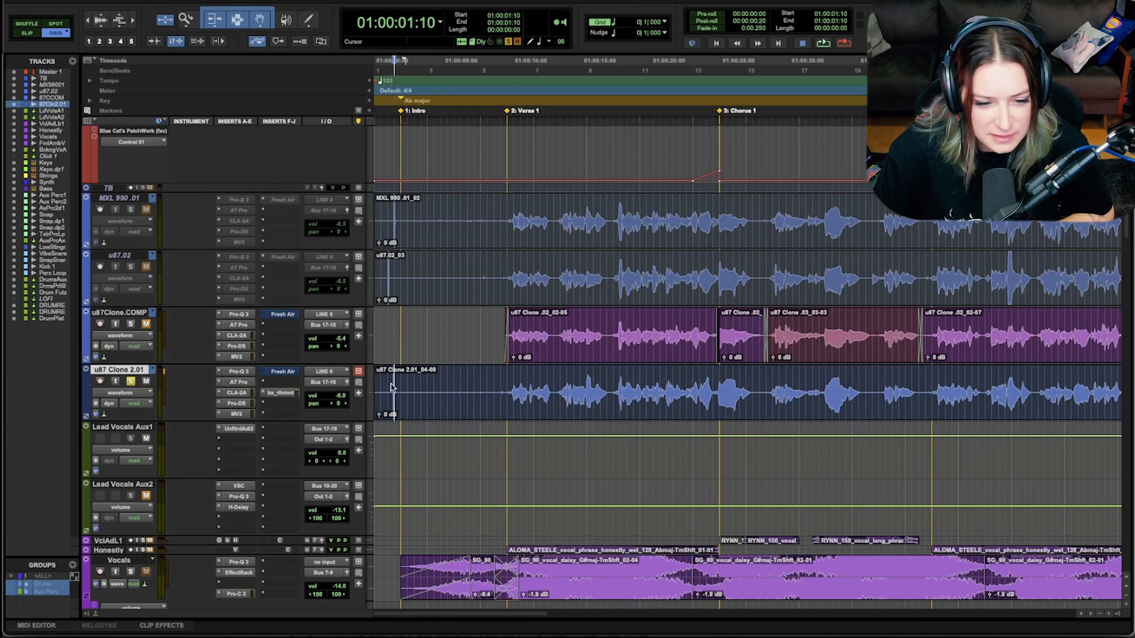
{"action": "left_click", "coordinate": [386, 380]}
{"action": "key", "text": "space"}
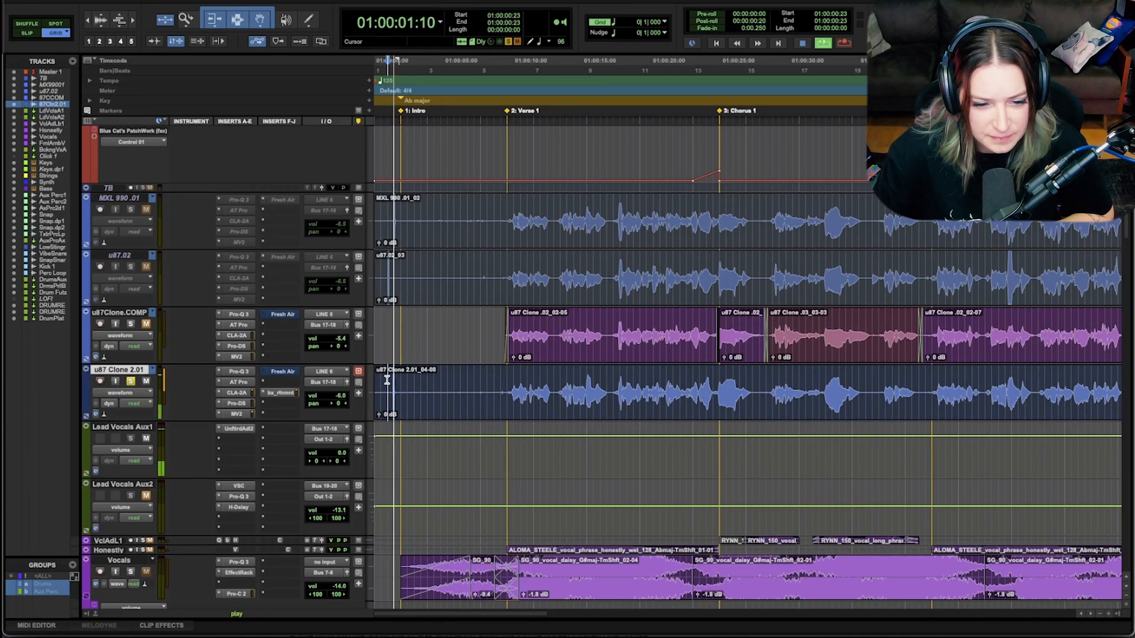
{"action": "key", "text": "space"}
{"action": "left_click_drag", "start_coordinate": [380, 393], "coordinate": [507, 392]}
Step: Play the trimmed start of the u87 Clone 2.01 clip to check the opening breath
{"action": "scroll", "coordinate": [507, 392], "scroll_direction": "up", "scroll_amount": 5}
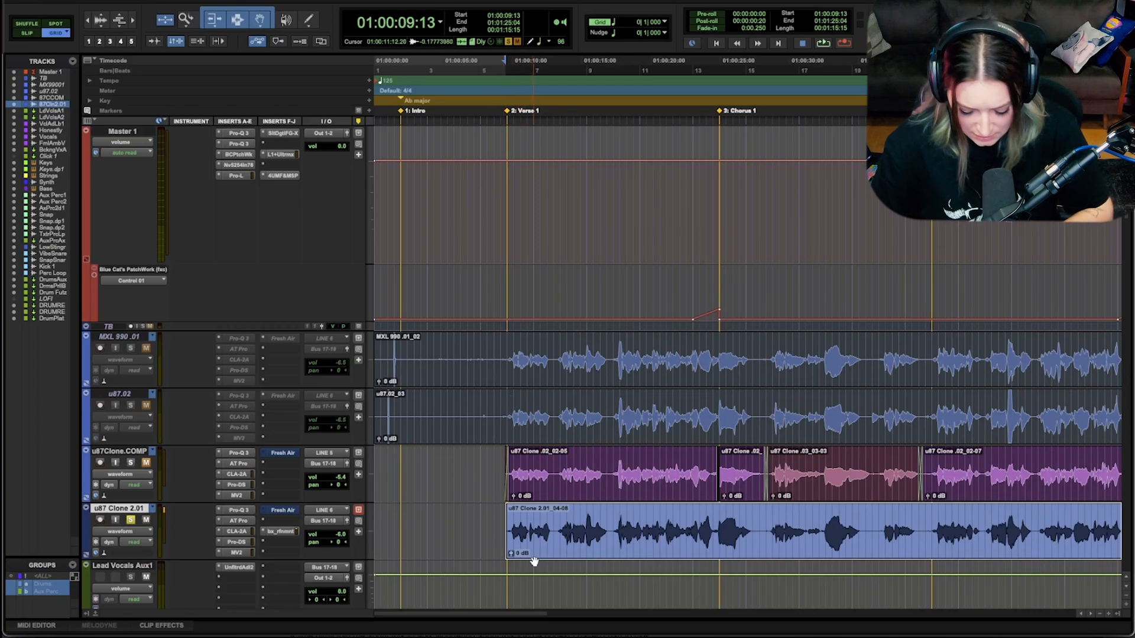
{"action": "key", "text": "t"}
{"action": "key", "text": "t"}
{"action": "key", "text": "t"}
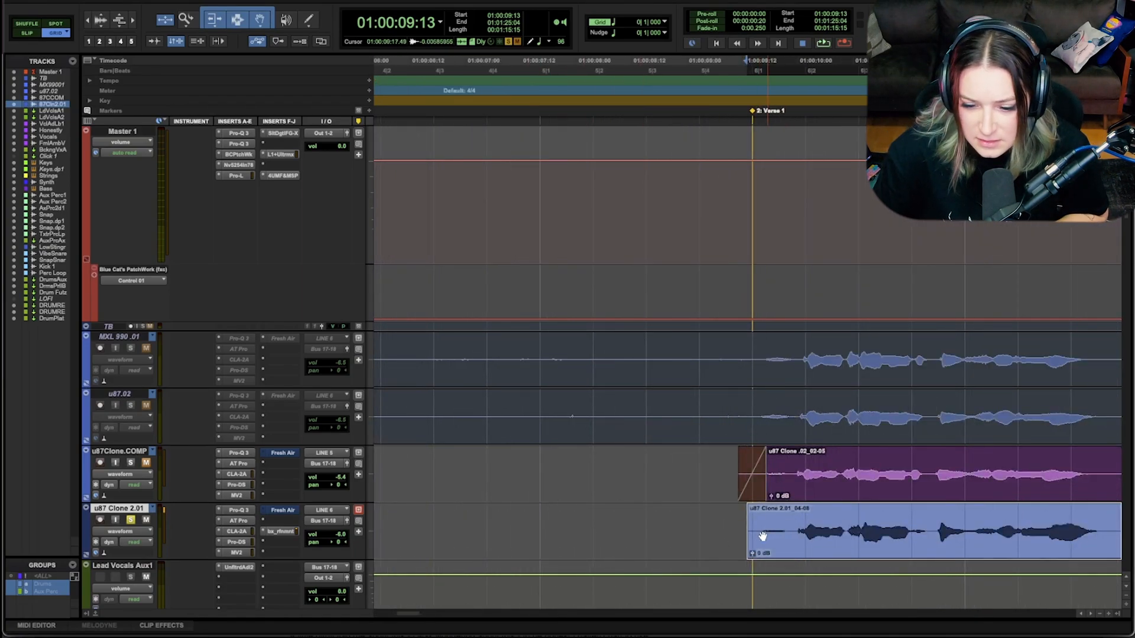
{"action": "key", "text": "space"}
{"action": "key", "text": "space"}
Step: Split the u87 Clone 2.01 clip at 01:00:09:22, between the opening breath and the first sung word
{"action": "key", "text": "r"}
{"action": "scroll", "coordinate": [810, 590], "scroll_direction": "down", "scroll_amount": 5}
{"action": "scroll", "coordinate": [810, 590], "scroll_direction": "right", "scroll_amount": 5}
{"action": "scroll", "coordinate": [809, 590], "scroll_direction": "right", "scroll_amount": 1}
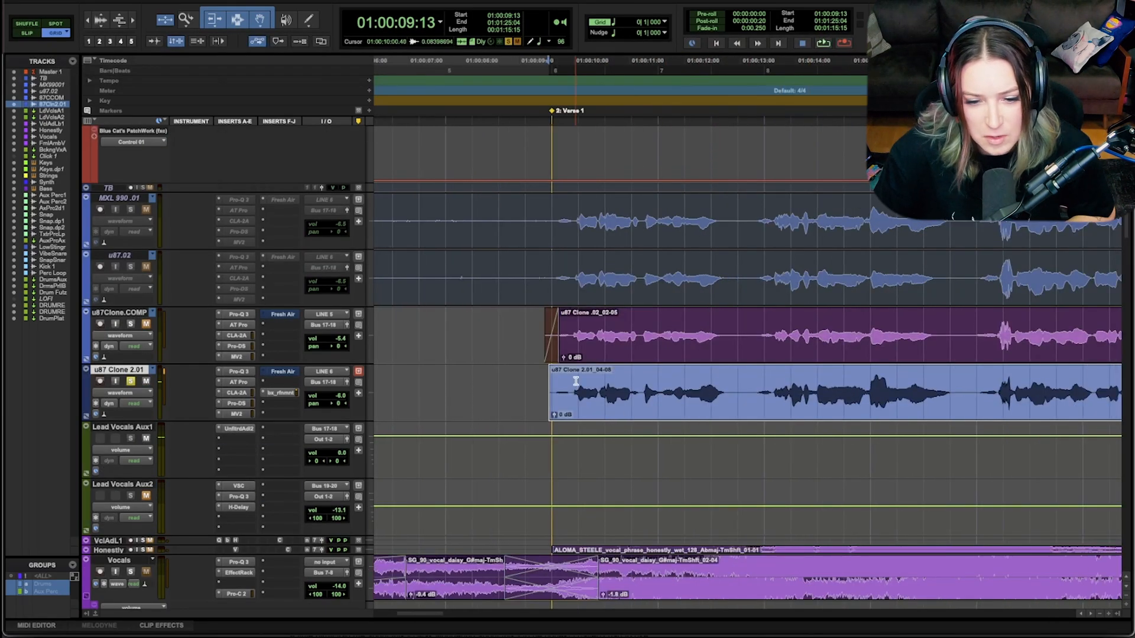
{"action": "left_click", "coordinate": [571, 381]}
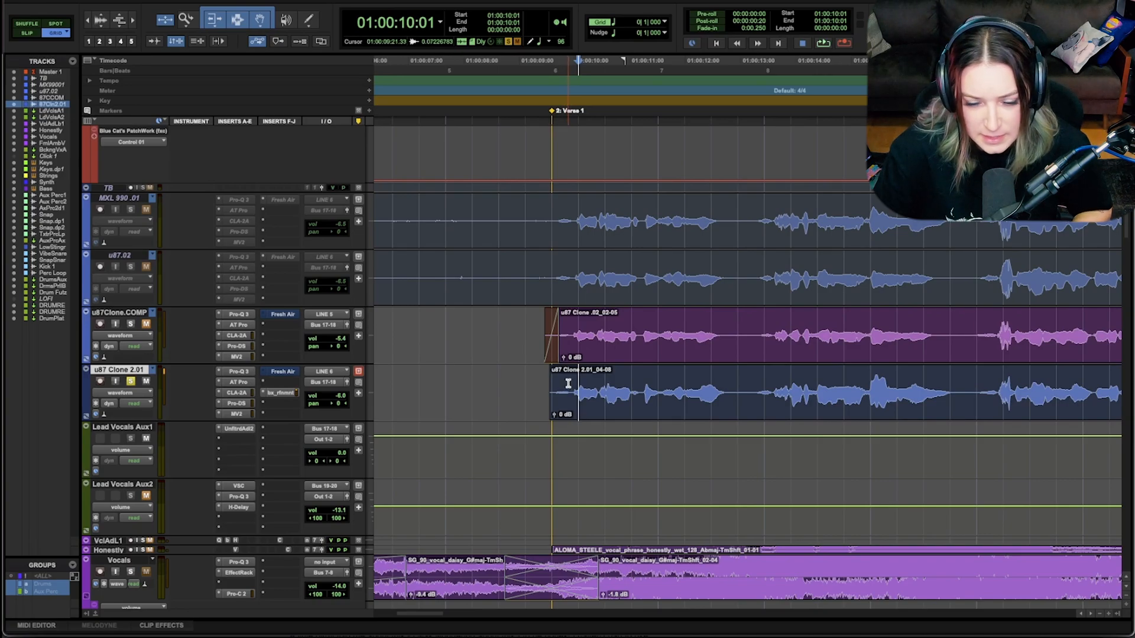
{"action": "left_click", "coordinate": [571, 379]}
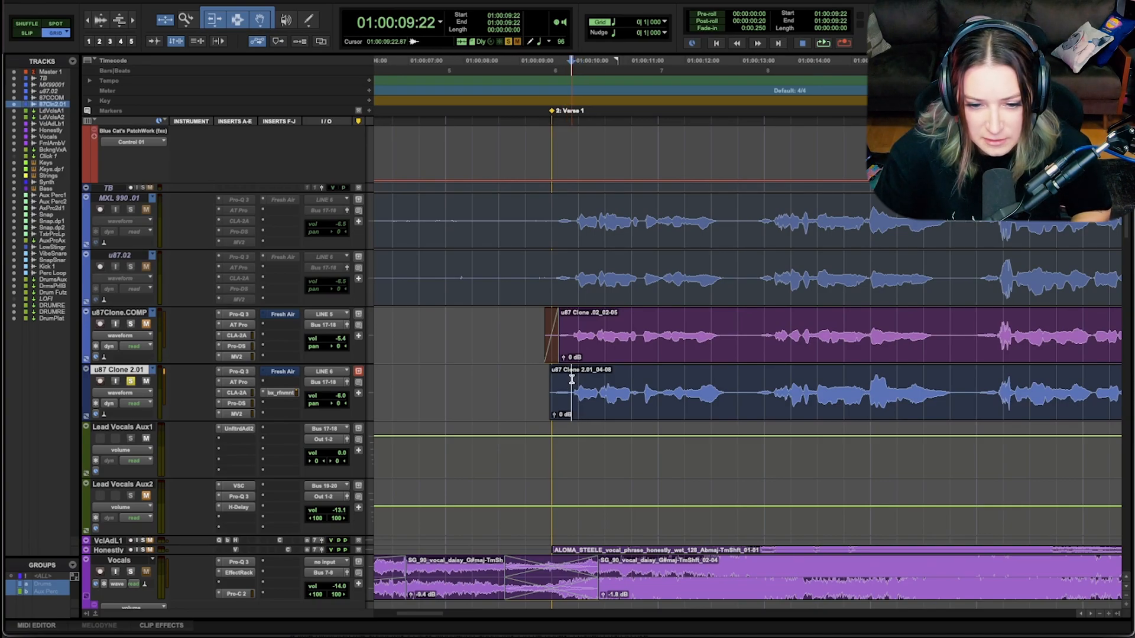
{"action": "key", "text": "b"}
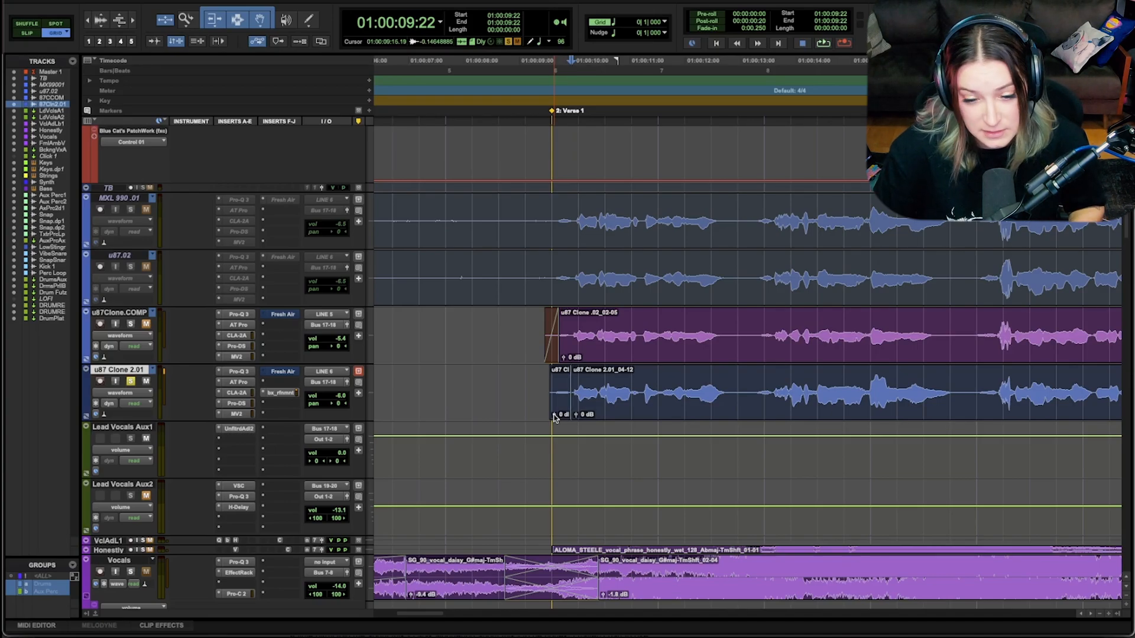
Step: Lower the clip gain of the short breath clip at Verse 1 and add a short fade-in at its start
{"action": "left_click_drag", "start_coordinate": [555, 418], "coordinate": [555, 425]}
{"action": "left_click", "coordinate": [536, 381]}
{"action": "left_click", "coordinate": [554, 371]}
{"action": "left_click", "coordinate": [581, 415]}
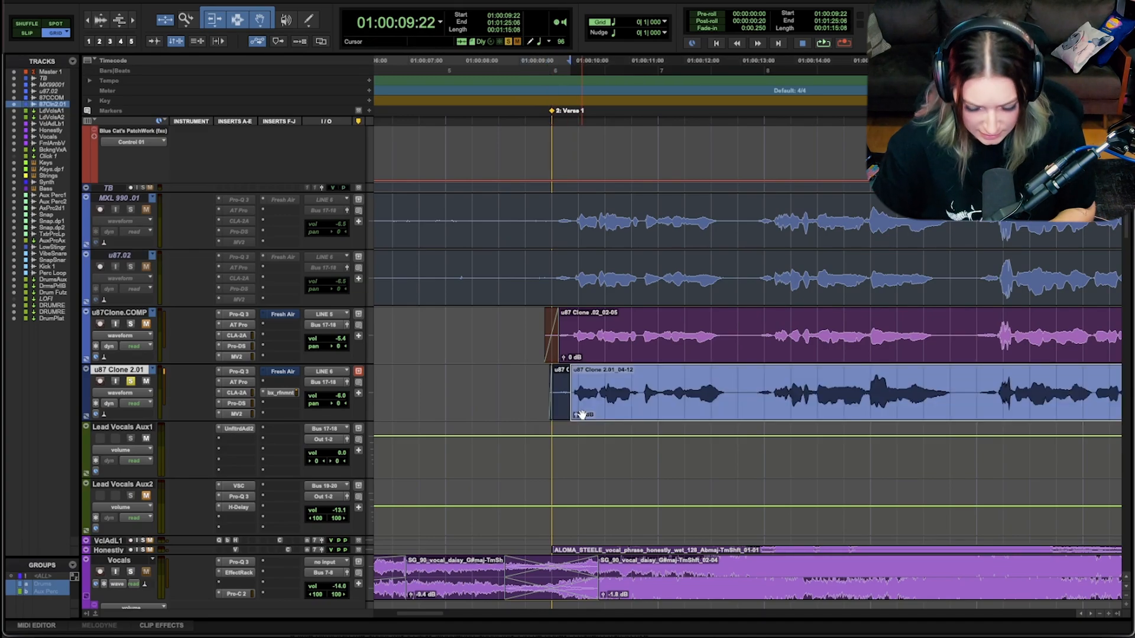
Step: Add a short crossfade where the breath clip meets the following vocal clip, ending at about 01:00:09:22
{"action": "key", "text": "t"}
{"action": "key", "text": "t"}
{"action": "key", "text": "t"}
{"action": "left_click_drag", "start_coordinate": [748, 418], "coordinate": [739, 418]}
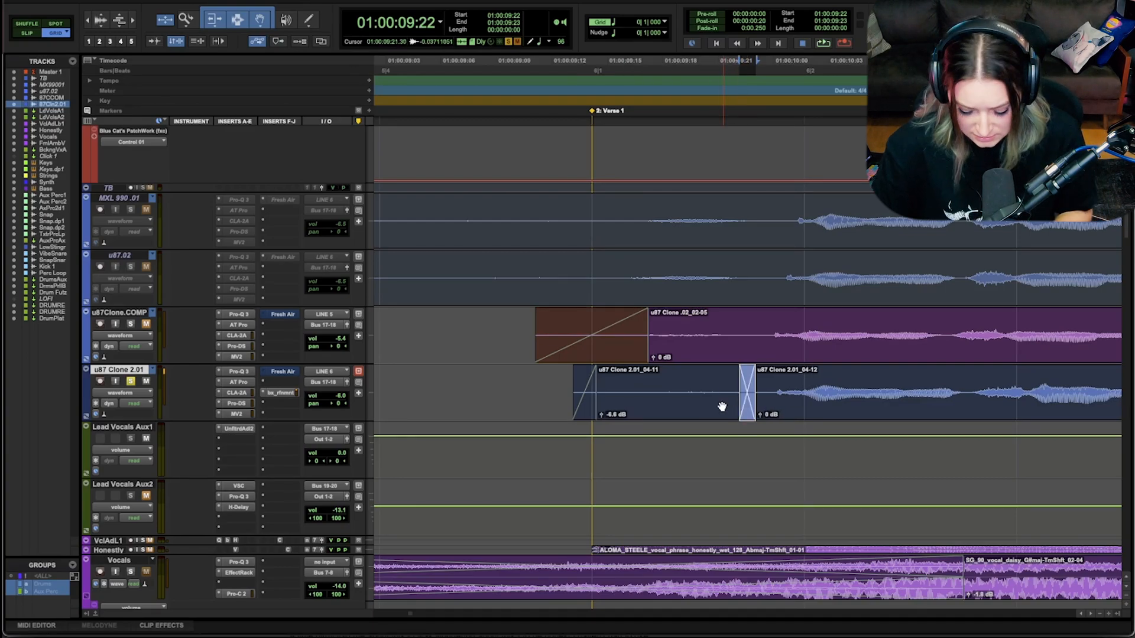
Step: Play the edited opening of Verse 1 from 01:00:09:02 to check the breath and crossfade
{"action": "key", "text": "r"}
{"action": "key", "text": "r"}
{"action": "key", "text": "r"}
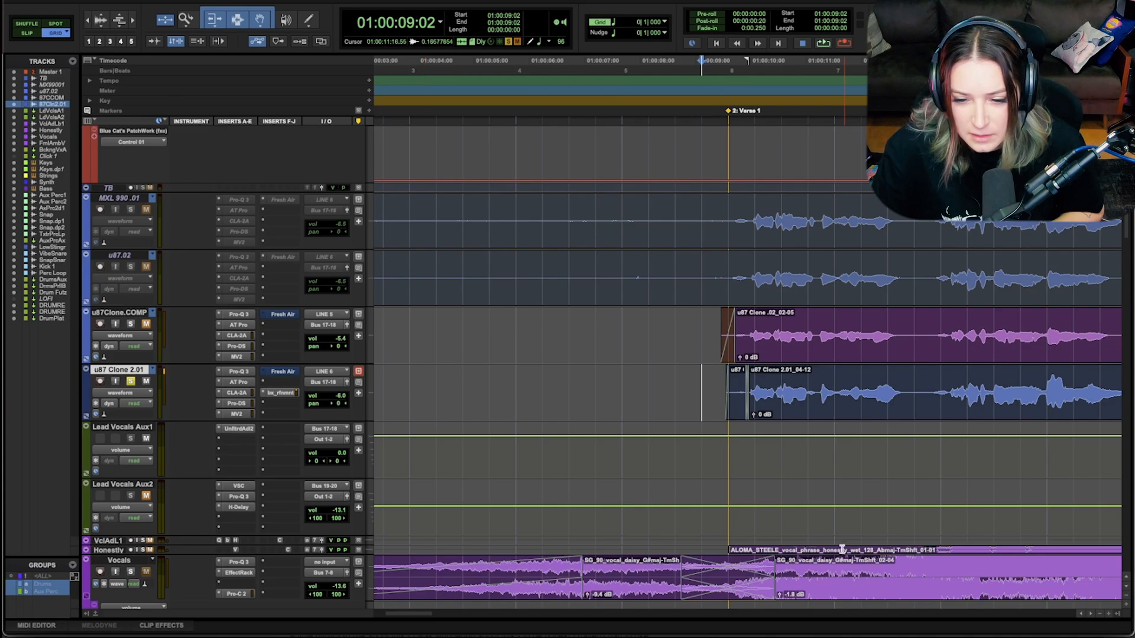
{"action": "key", "text": "space"}
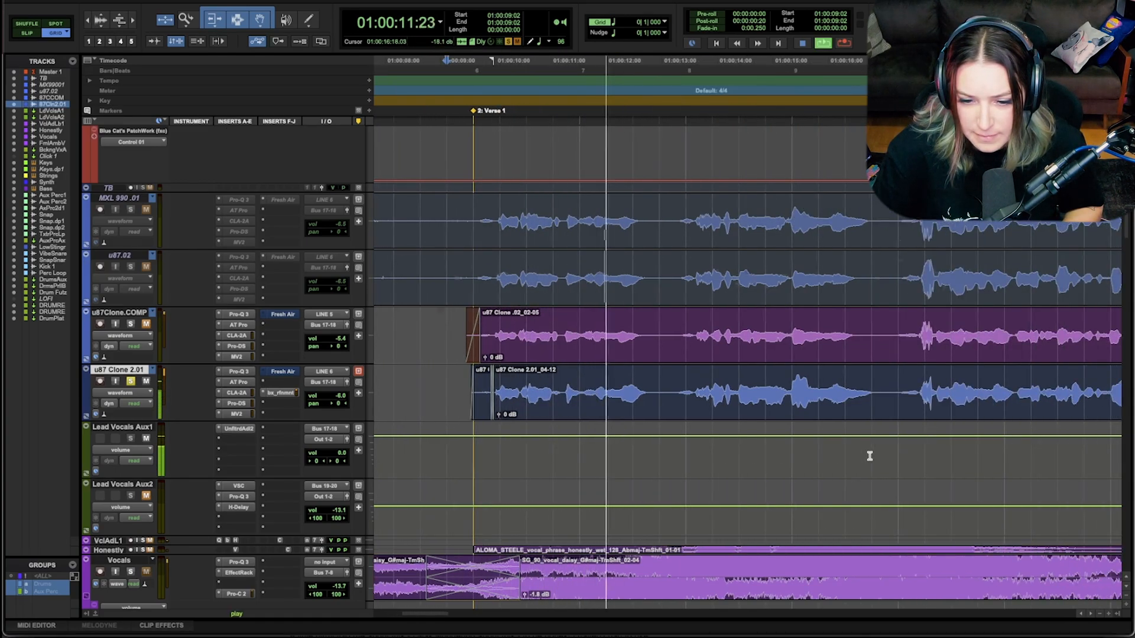
{"action": "key", "text": "space"}
Step: Play the gap after the first vocal phrase from 01:00:12:22 to listen to the next breath
{"action": "left_click", "coordinate": [622, 380]}
{"action": "key", "text": "space"}
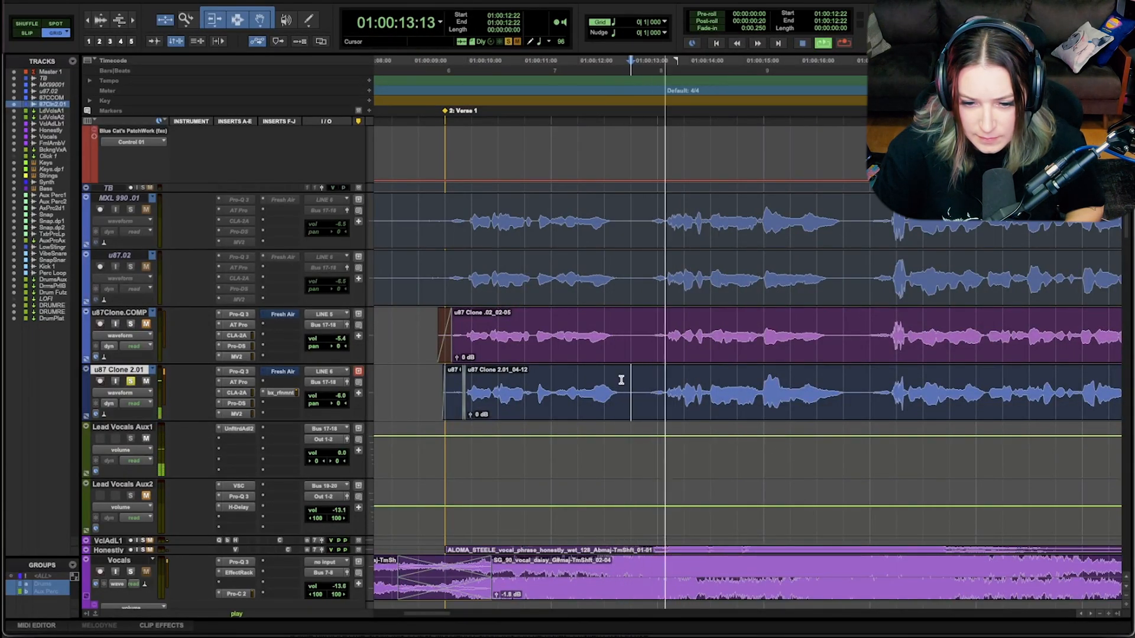
{"action": "key", "text": "space"}
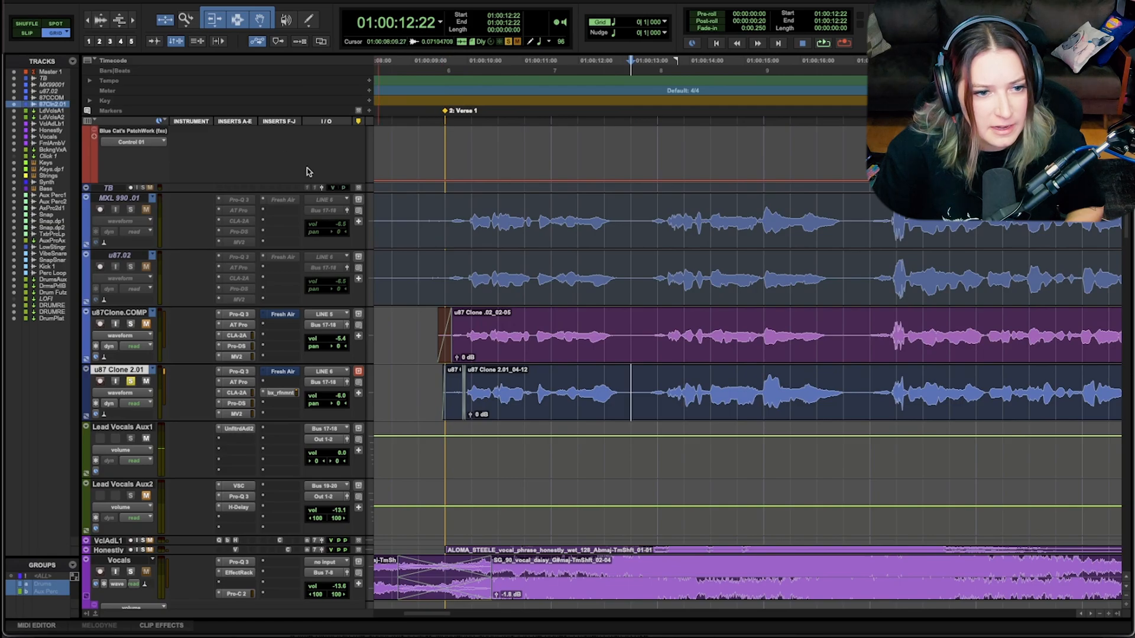
Step: Enlarge the audio waveforms vertically and audition the quiet gap from 01:00:12:17 to 01:00:13:03 on u87 Clone 2.01
{"action": "left_click", "coordinate": [100, 17]}
{"action": "left_click", "coordinate": [101, 16]}
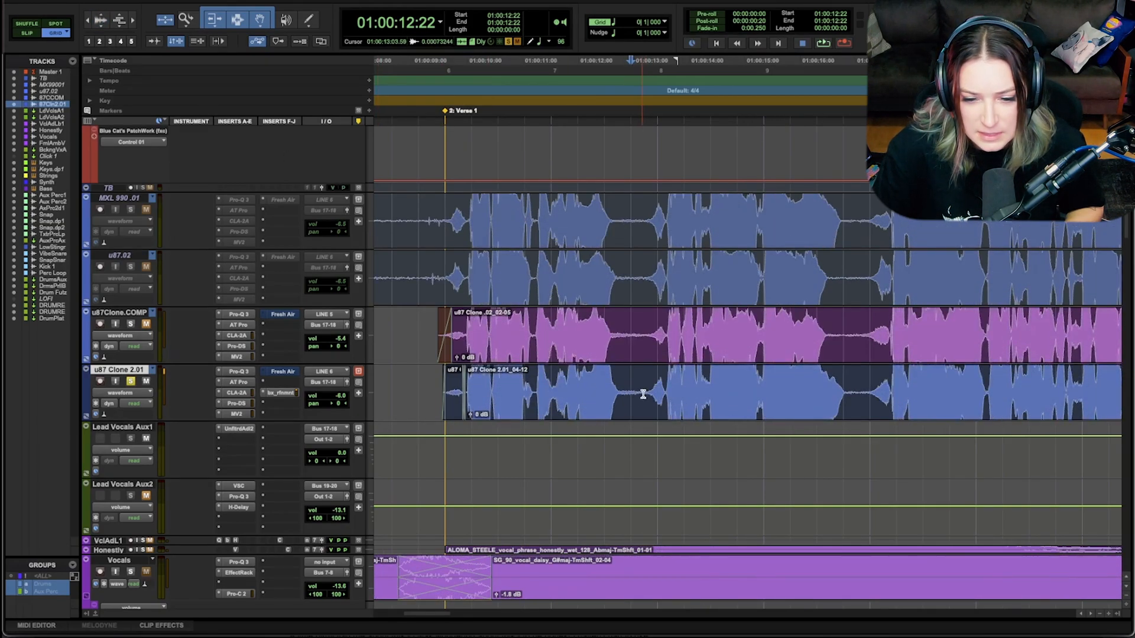
{"action": "left_click_drag", "start_coordinate": [638, 388], "coordinate": [619, 387]}
{"action": "key", "text": "space"}
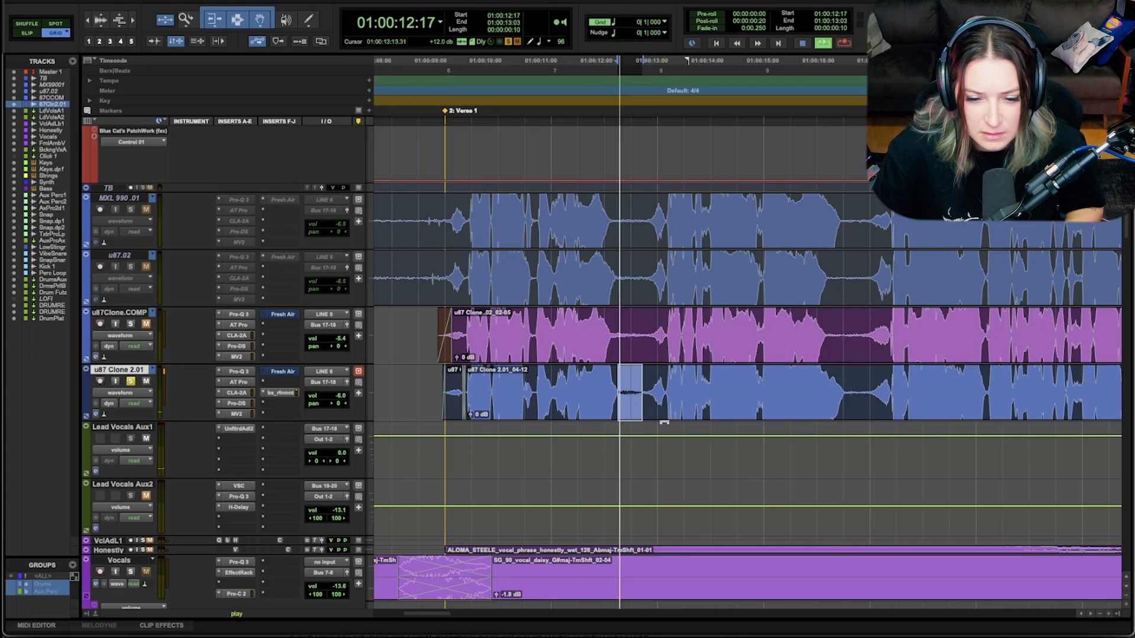
{"action": "key", "text": "space"}
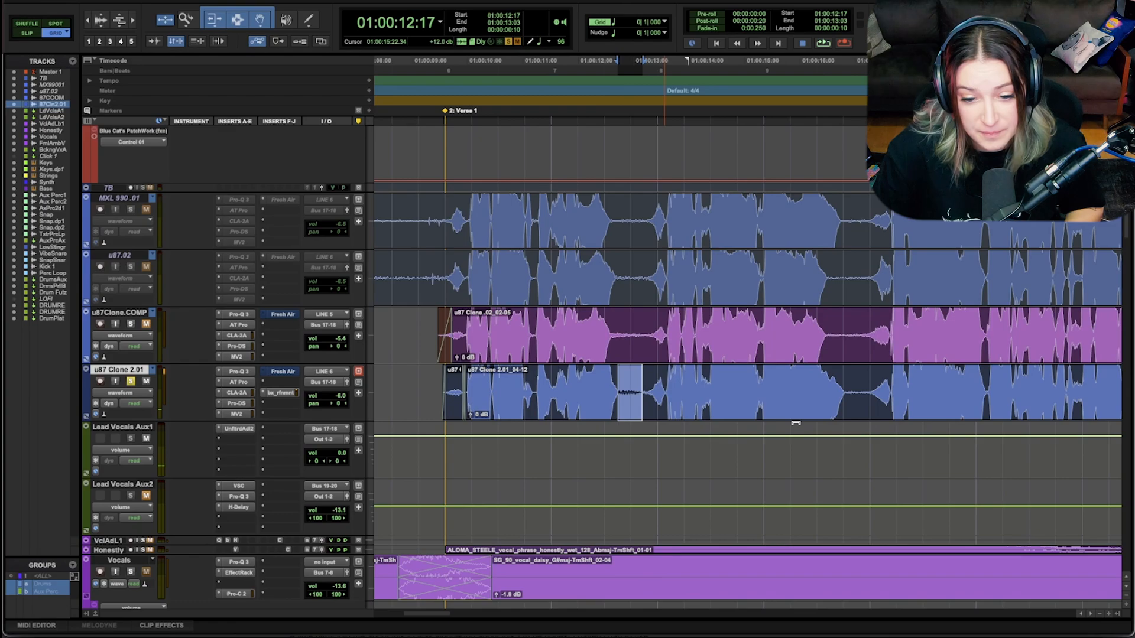
Step: Audition the quiet gap after the second vocal phrase from 01:00:16:18 on u87 Clone 2.01
{"action": "left_click", "coordinate": [845, 388]}
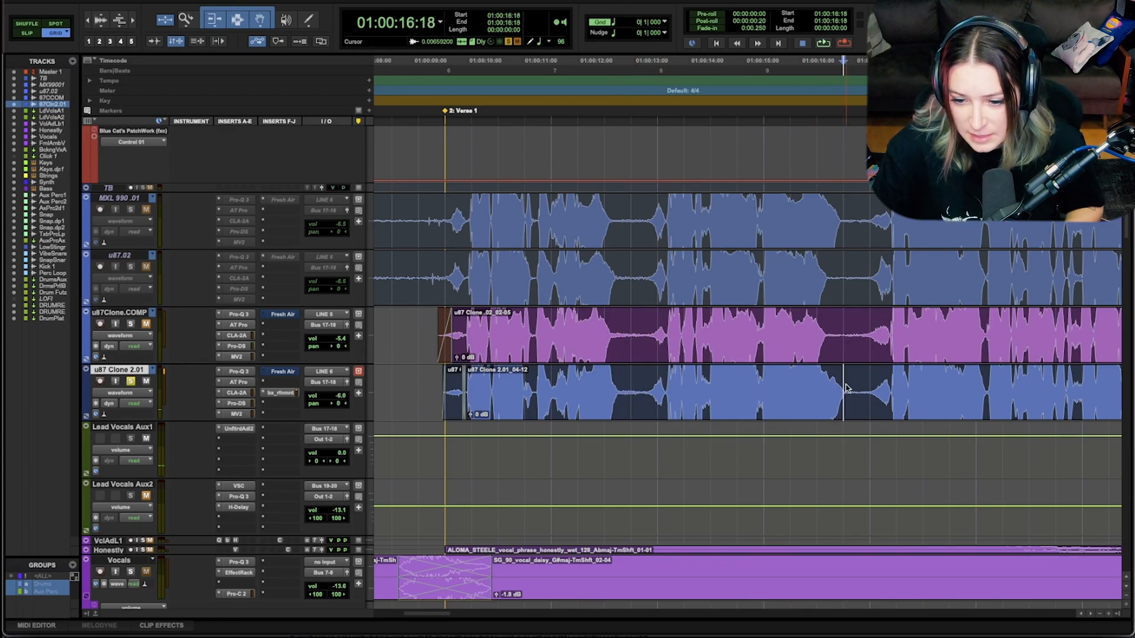
{"action": "key", "text": "space"}
{"action": "key", "text": "space"}
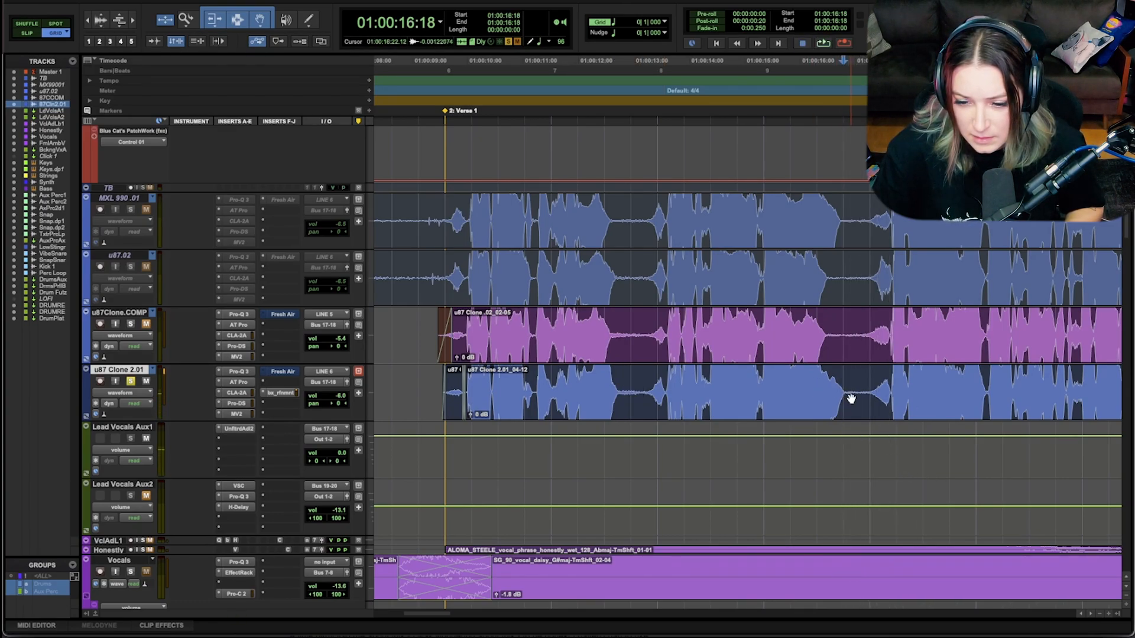
{"action": "scroll", "coordinate": [855, 388], "scroll_direction": "right", "scroll_amount": 3}
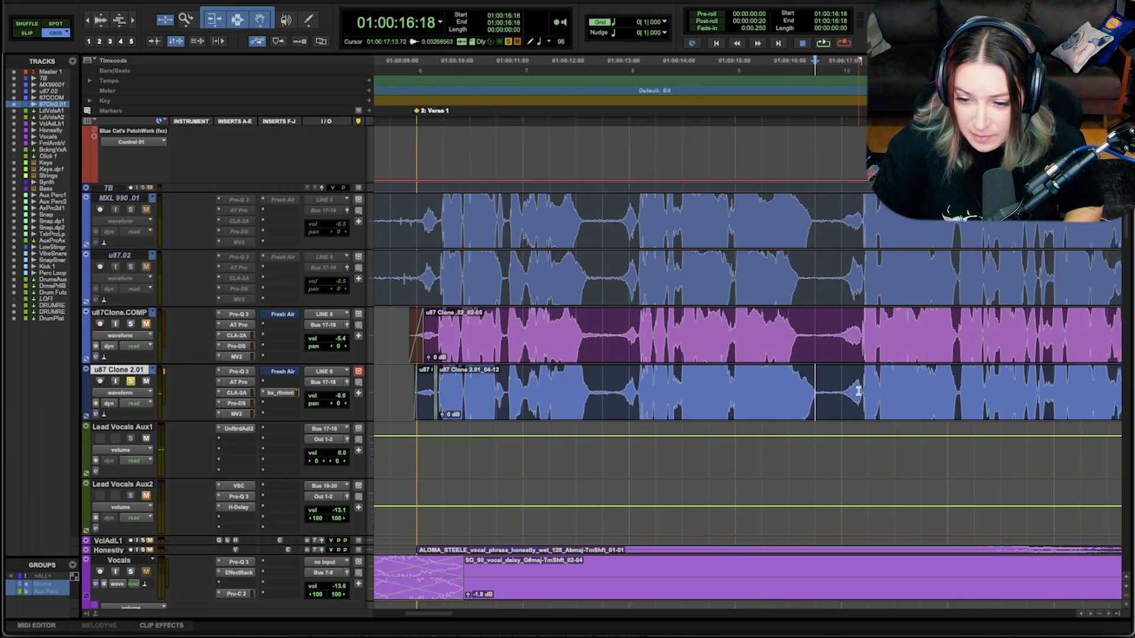
Step: Play the Chorus 1 gap between phrases from 01:00:26:08 on u87 Clone 2.01 to check it for noise
{"action": "scroll", "coordinate": [858, 391], "scroll_direction": "right", "scroll_amount": 10}
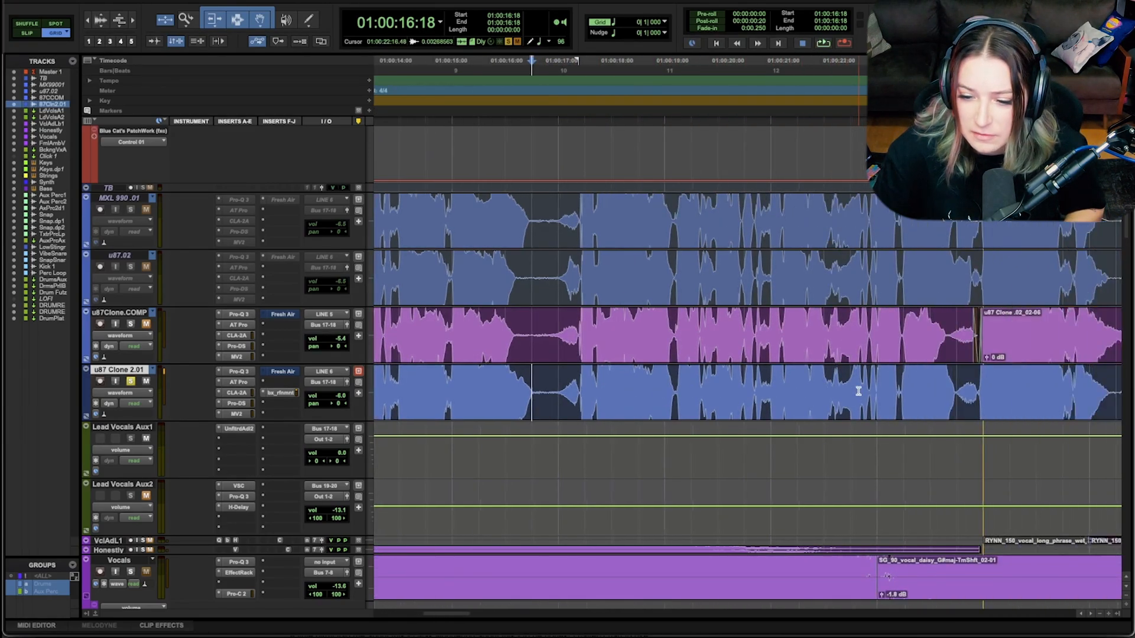
{"action": "scroll", "coordinate": [859, 391], "scroll_direction": "right", "scroll_amount": 7}
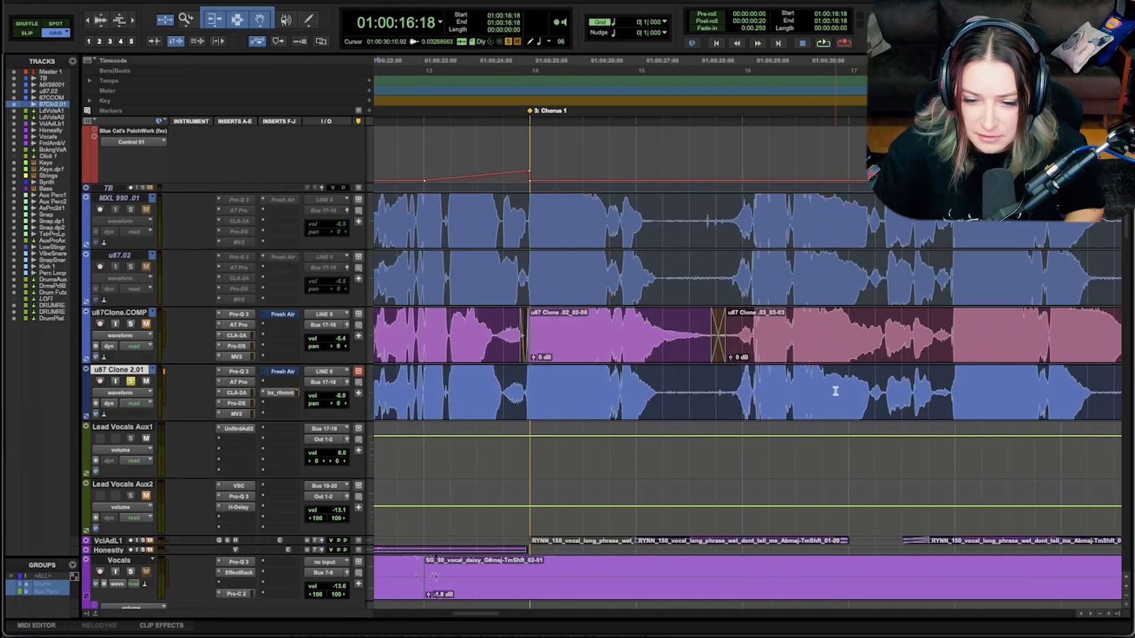
{"action": "left_click", "coordinate": [661, 388]}
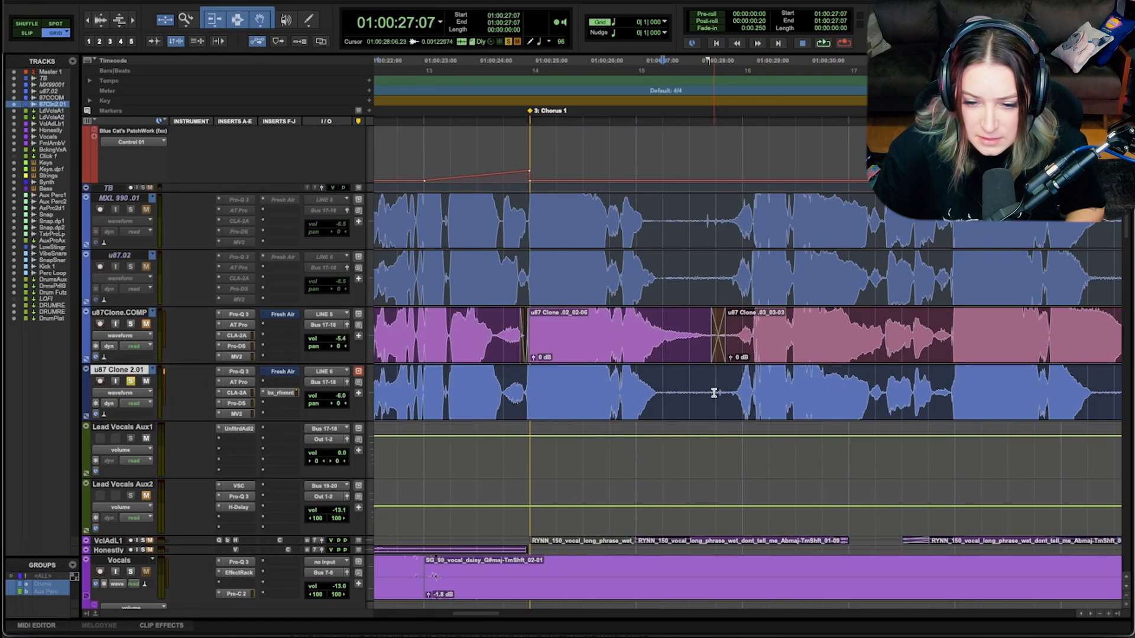
{"action": "left_click_drag", "start_coordinate": [725, 390], "coordinate": [716, 392]}
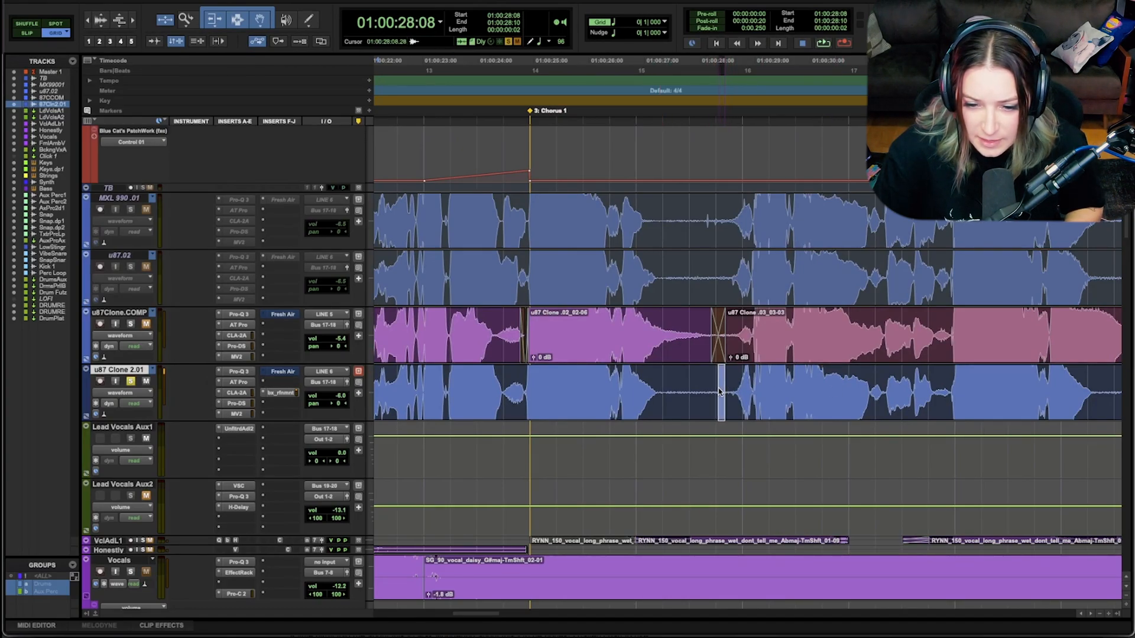
{"action": "left_click", "coordinate": [621, 382]}
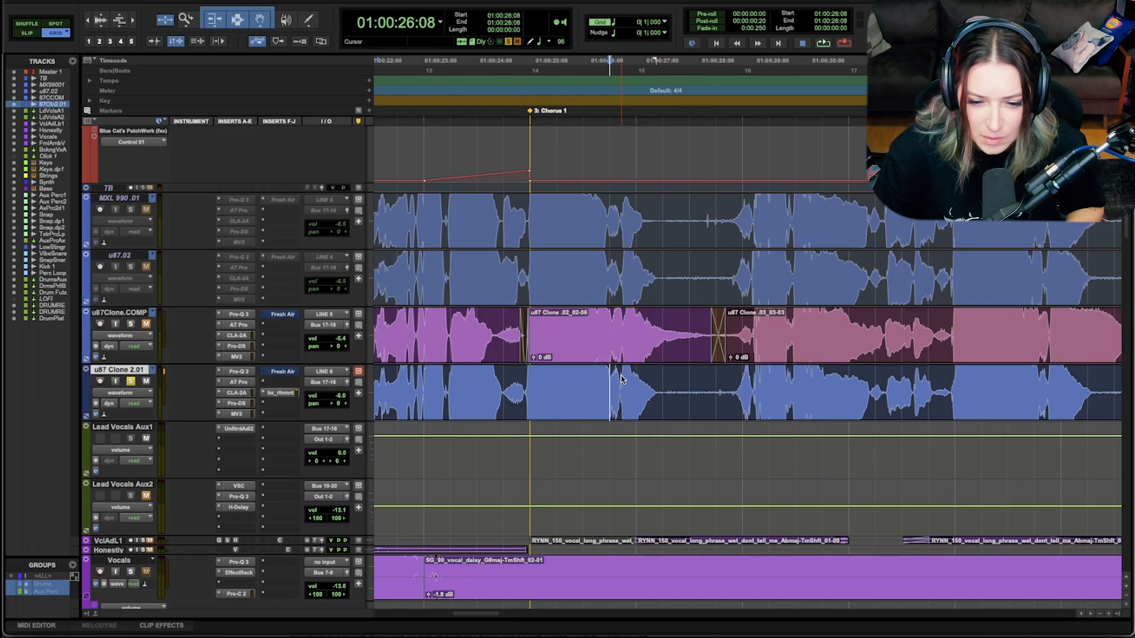
{"action": "key", "text": "space"}
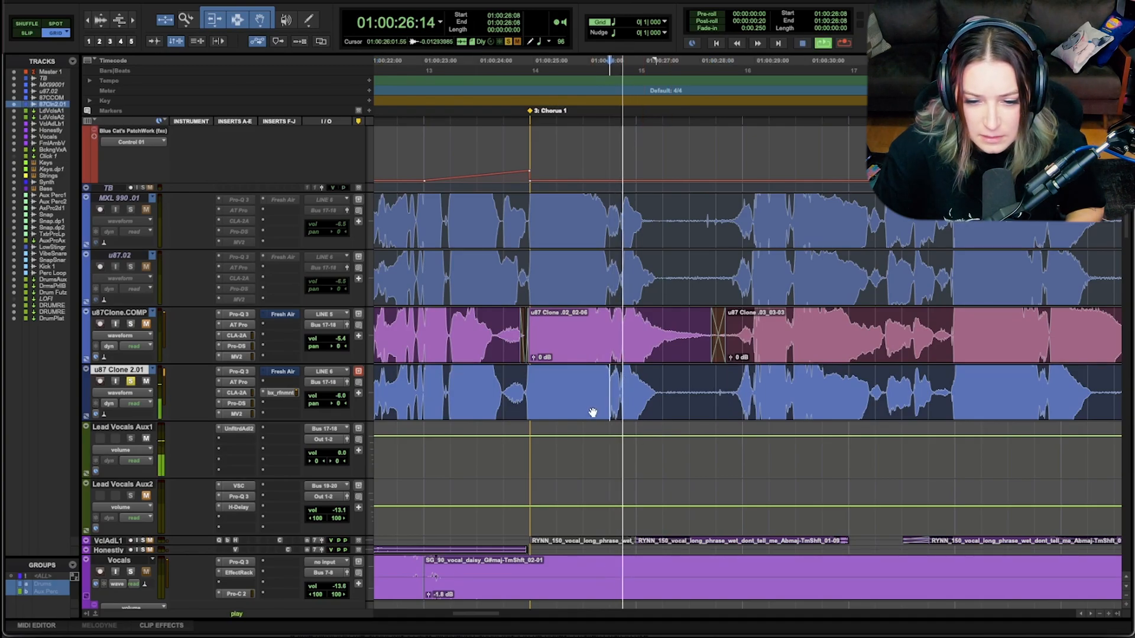
{"action": "key", "text": "space"}
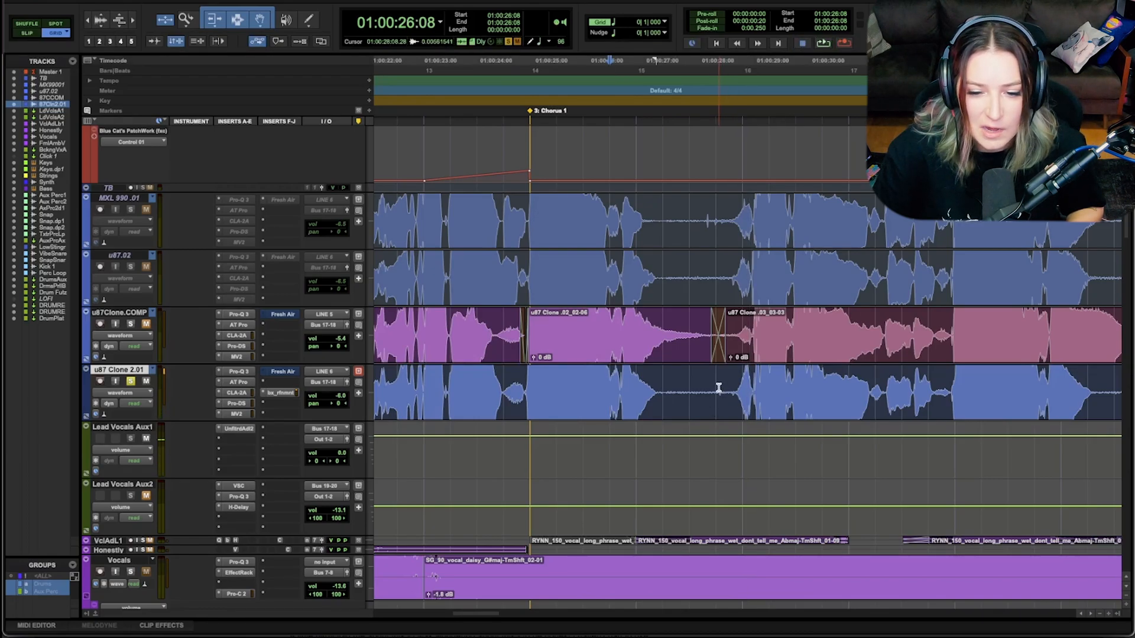
Step: Delete the noise between the first two Chorus 1 phrases on u87 Clone 2.01 and fade both clip edges around the gap
{"action": "mouse_move", "coordinate": [727, 388]}
{"action": "left_mouse_down"}
{"action": "mouse_move", "coordinate": [652, 378]}
{"action": "mouse_move", "coordinate": [733, 372]}
{"action": "left_mouse_up"}
{"action": "key", "text": "Delete"}
{"action": "scroll", "coordinate": [741, 473], "scroll_direction": "right", "scroll_amount": 10}
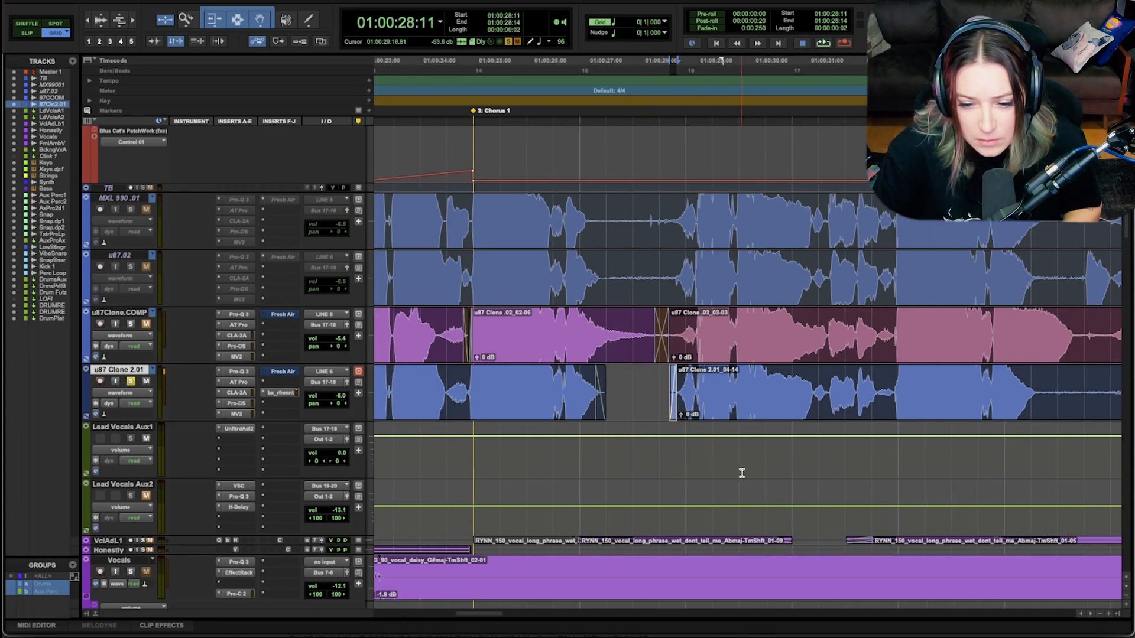
Step: Play the edited Chorus 1 gap from 01:00:26:08 to check the fades around the removed noise
{"action": "scroll", "coordinate": [741, 473], "scroll_direction": "right", "scroll_amount": 2}
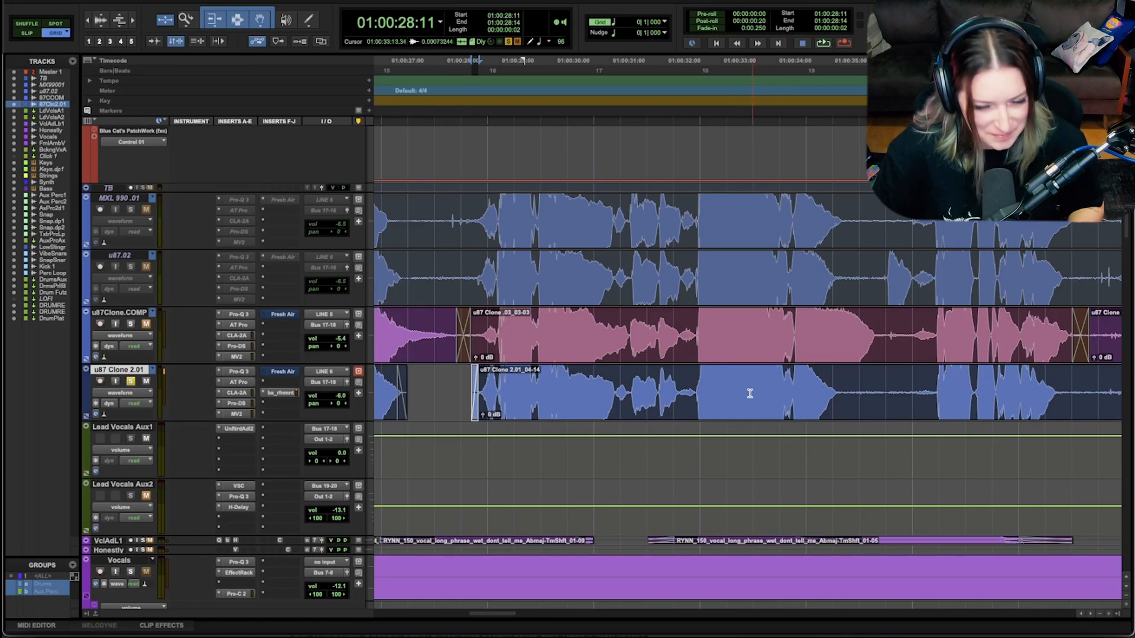
{"action": "left_click", "coordinate": [385, 453]}
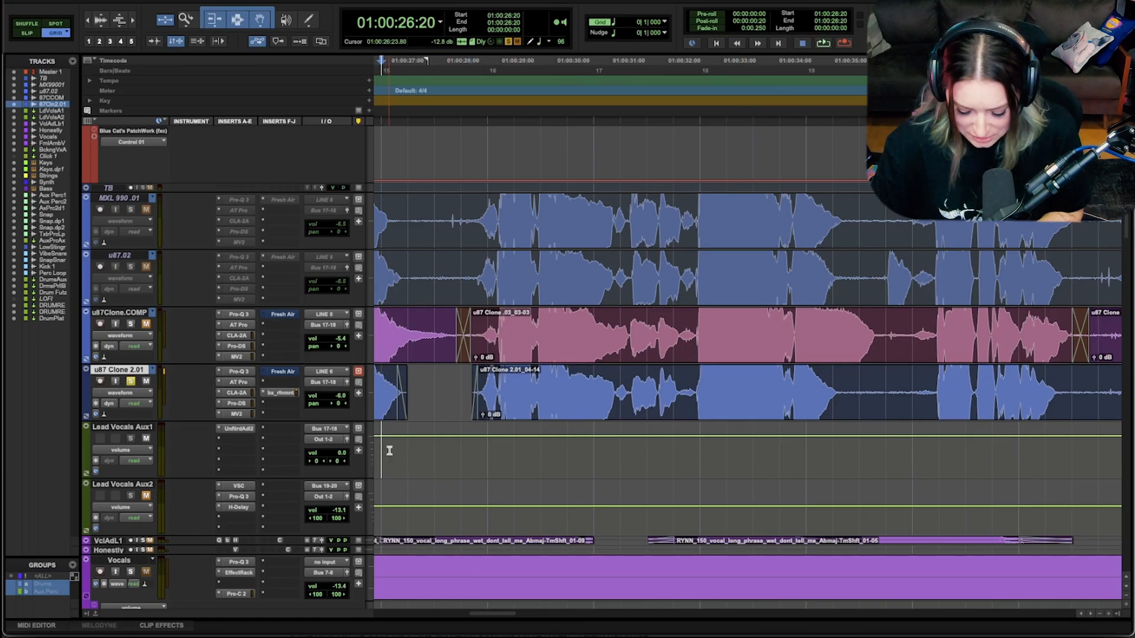
{"action": "key", "text": "r"}
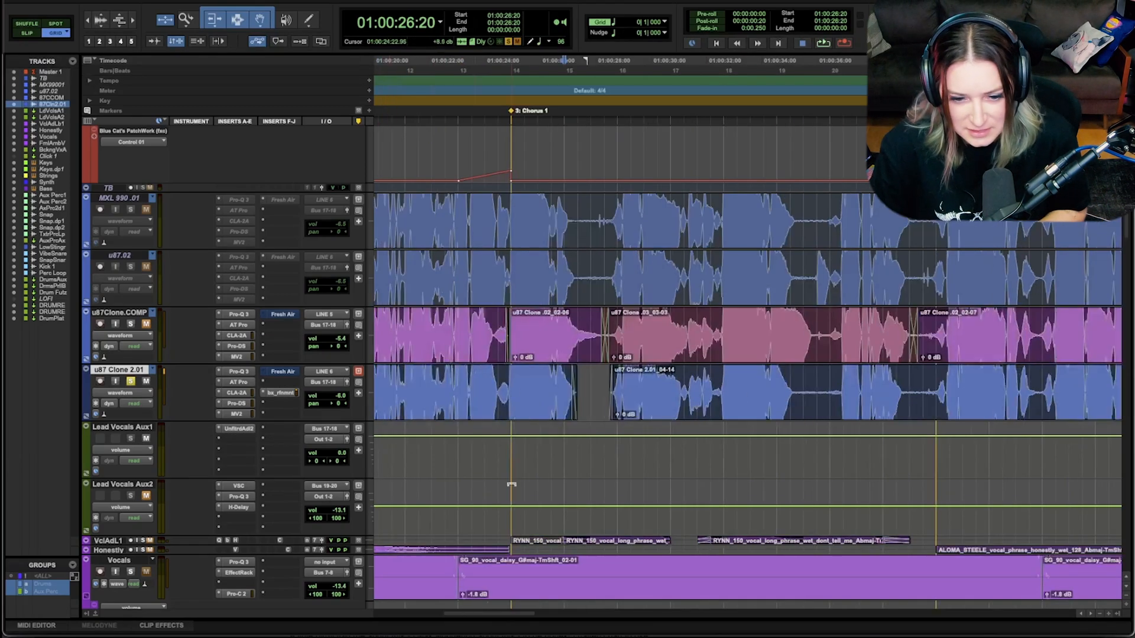
{"action": "left_click", "coordinate": [554, 448]}
{"action": "key", "text": "t"}
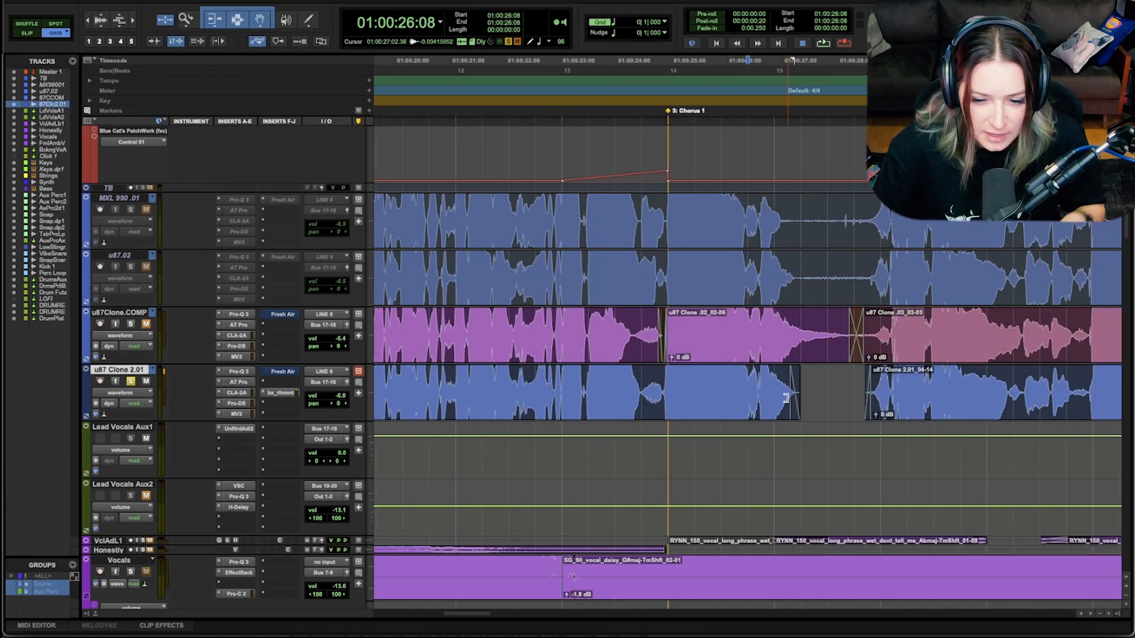
{"action": "key", "text": "space"}
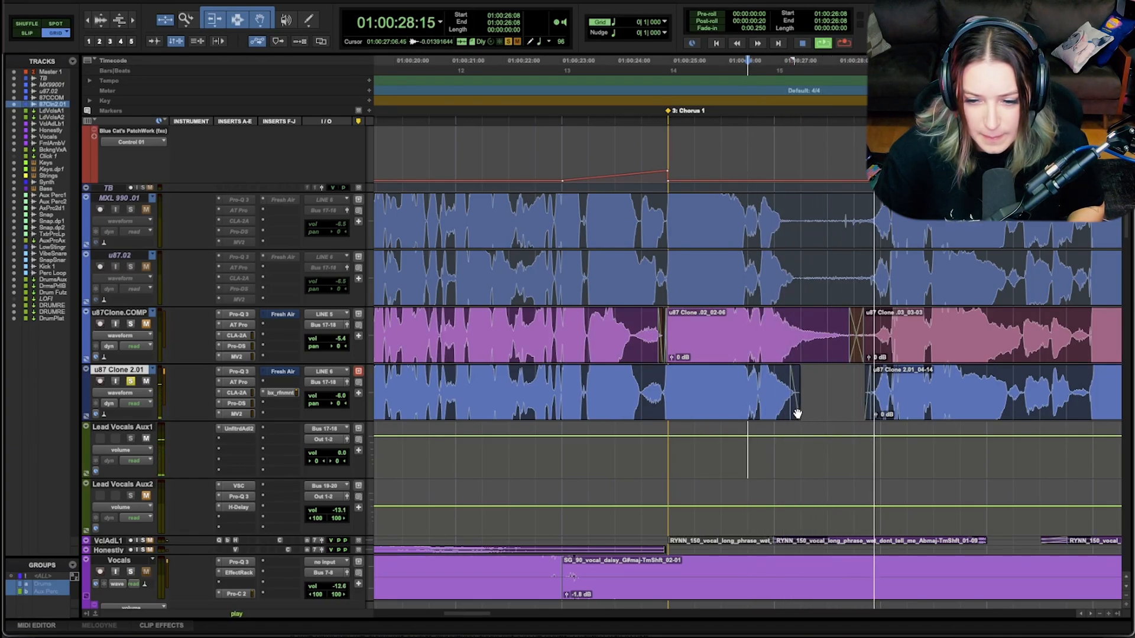
{"action": "key", "text": "space"}
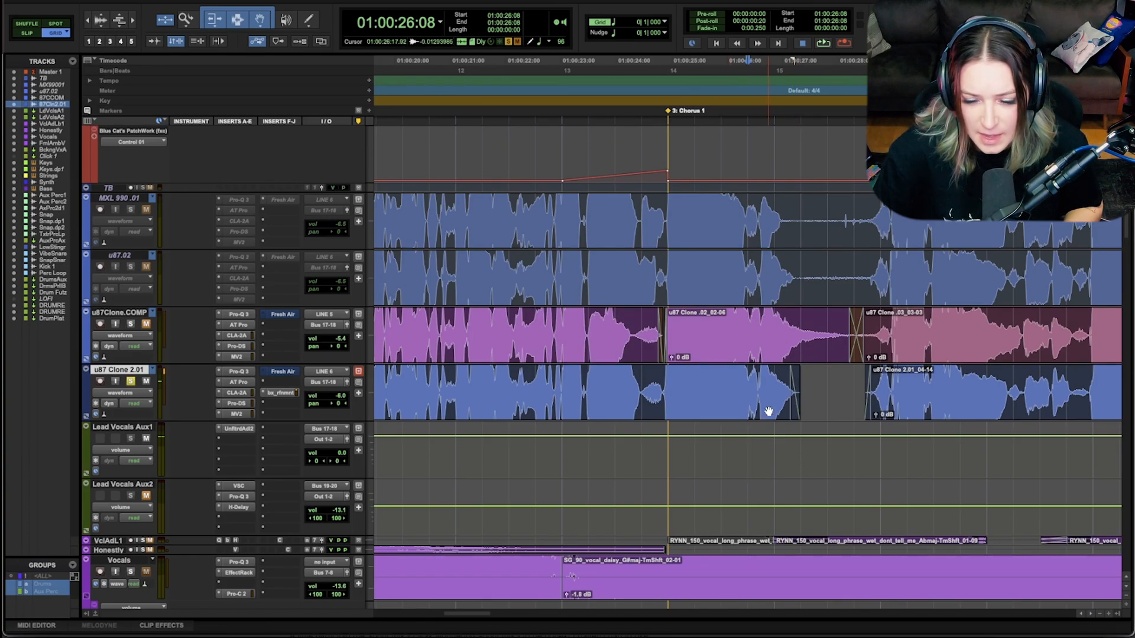
Step: Play the transition into Chorus 1 and its edited gap from 01:00:24:10
{"action": "left_click", "coordinate": [642, 376]}
{"action": "key", "text": "space"}
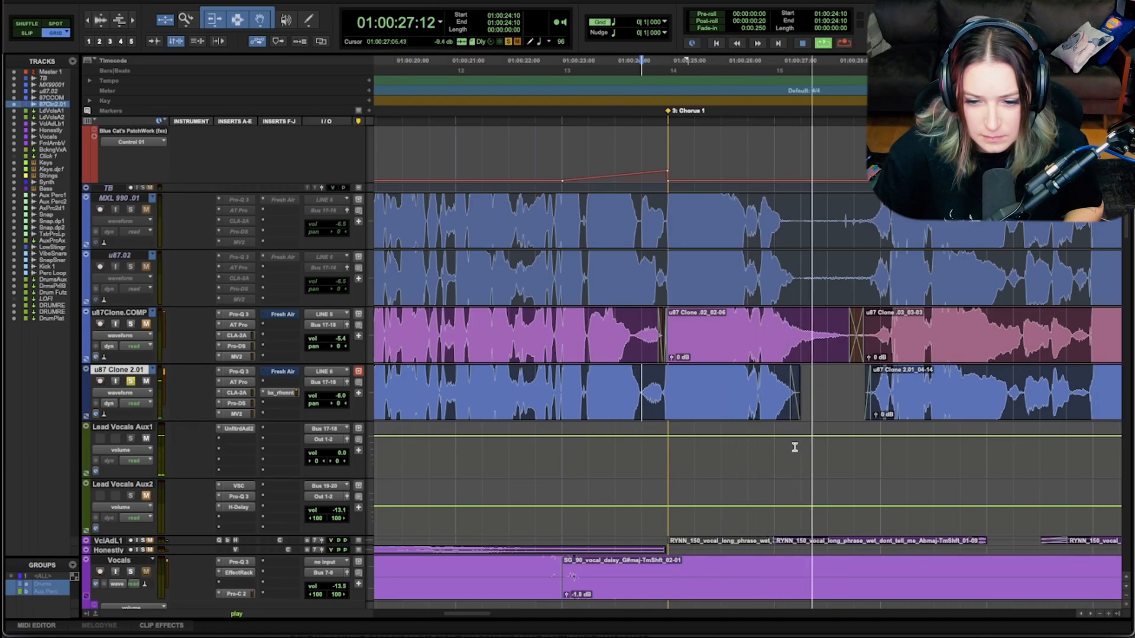
{"action": "key", "text": "space"}
Step: Audition the long quiet gap after the next Chorus 1 phrase from 01:00:34:12 on u87 Clone 2.01
{"action": "scroll", "coordinate": [797, 445], "scroll_direction": "right", "scroll_amount": 10}
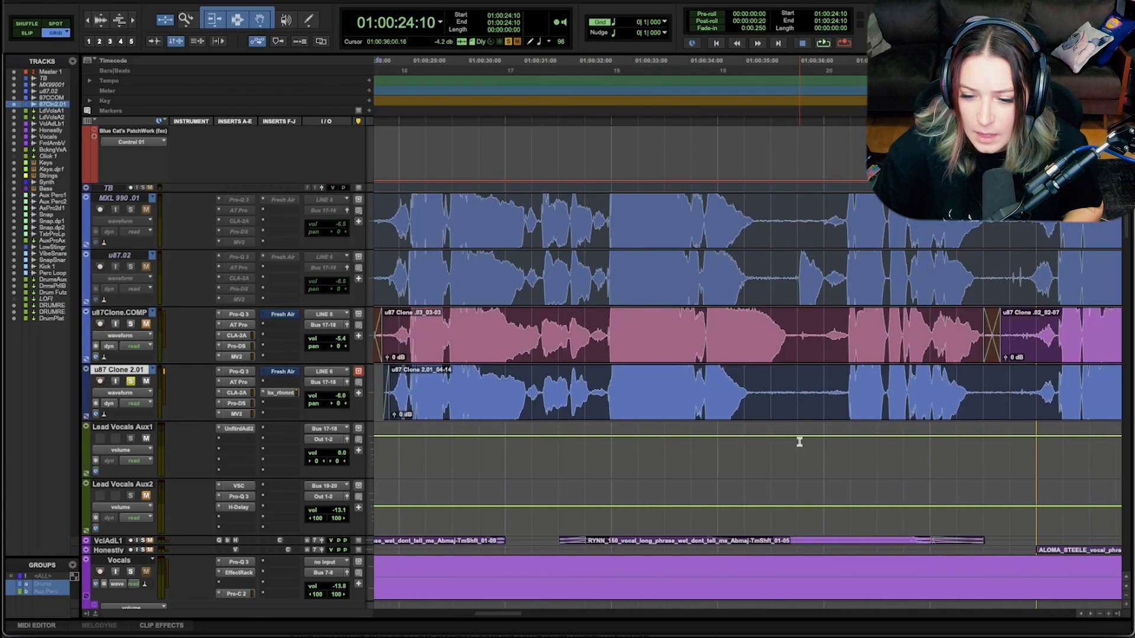
{"action": "scroll", "coordinate": [799, 442], "scroll_direction": "right", "scroll_amount": 2}
{"action": "left_click", "coordinate": [653, 385]}
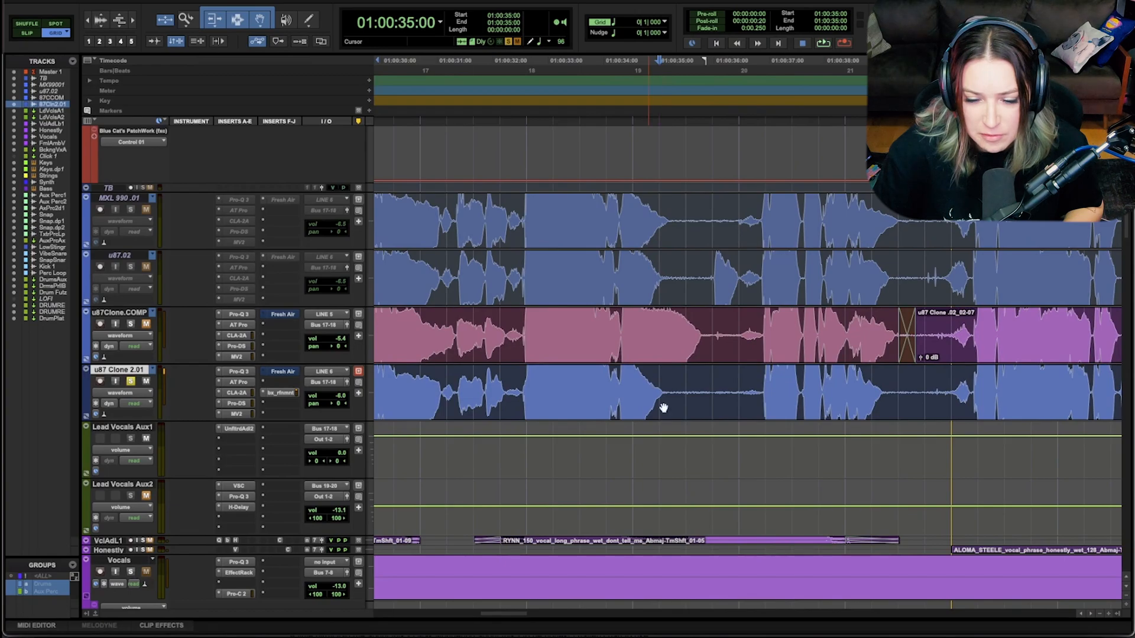
{"action": "left_click", "coordinate": [625, 387]}
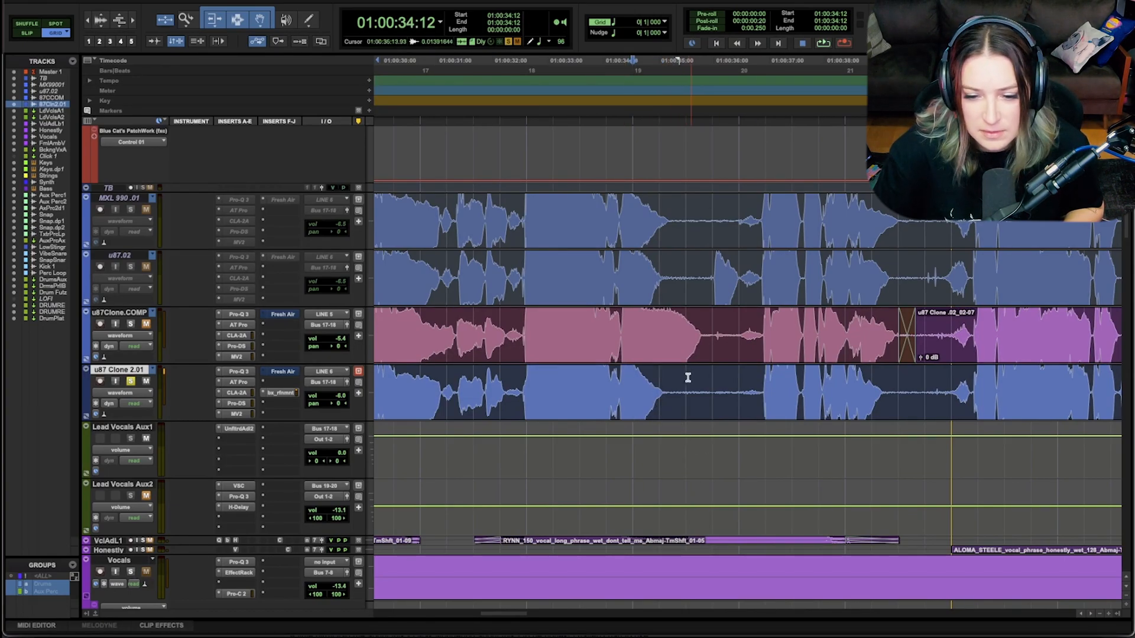
{"action": "key", "text": "space"}
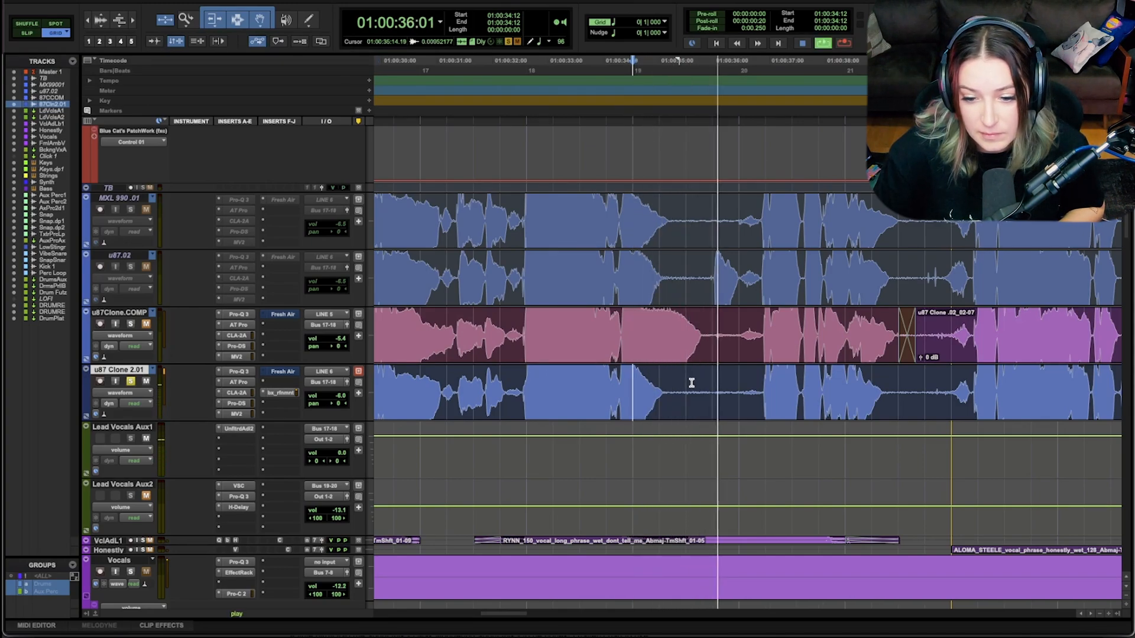
{"action": "key", "text": "space"}
Step: Delete the noise from 01:00:35:03 to 01:00:36:08 on u87 Clone 2.01 and add three-frame fades on both sides of the gap
{"action": "left_click", "coordinate": [669, 385]}
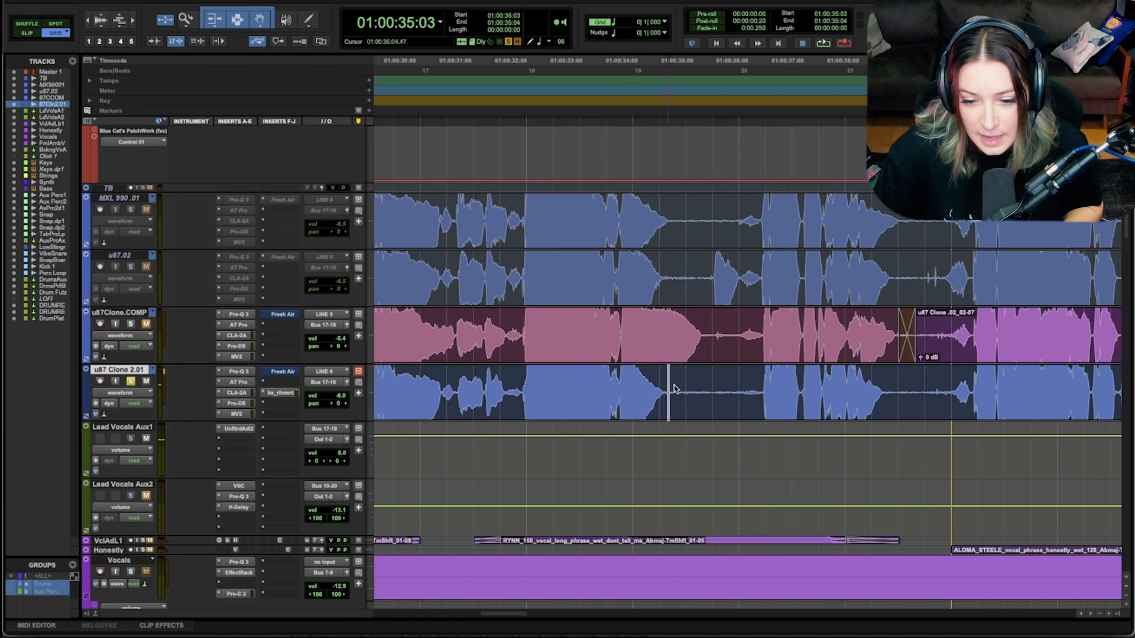
{"action": "left_click_drag", "start_coordinate": [669, 389], "coordinate": [736, 388]}
{"action": "key", "text": "Delete"}
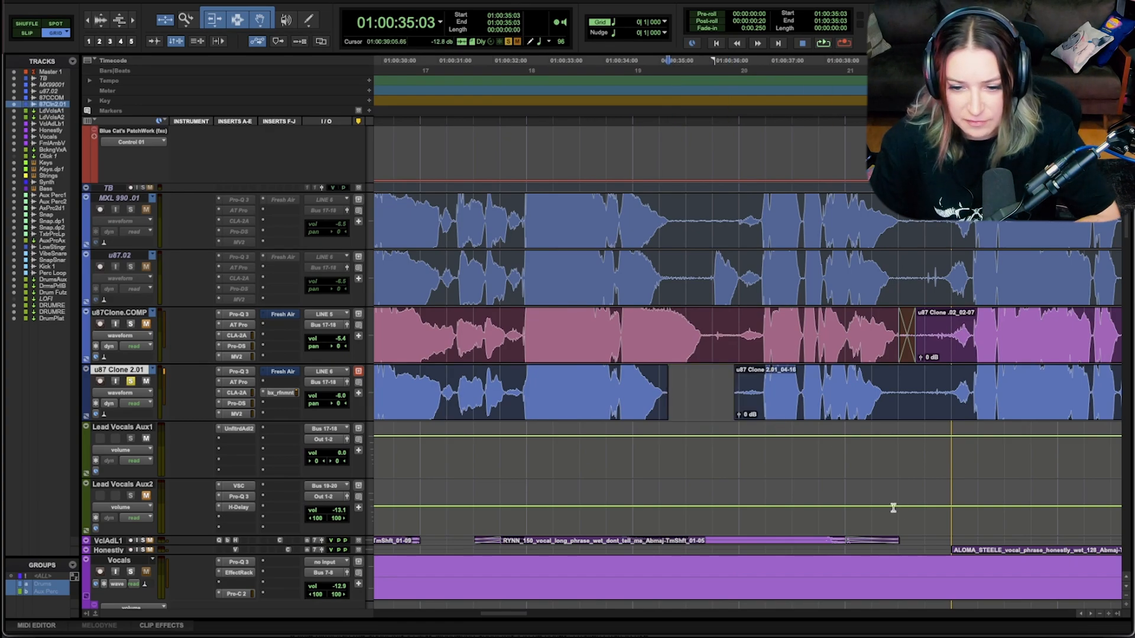
{"action": "left_click_drag", "start_coordinate": [738, 369], "coordinate": [742, 369]}
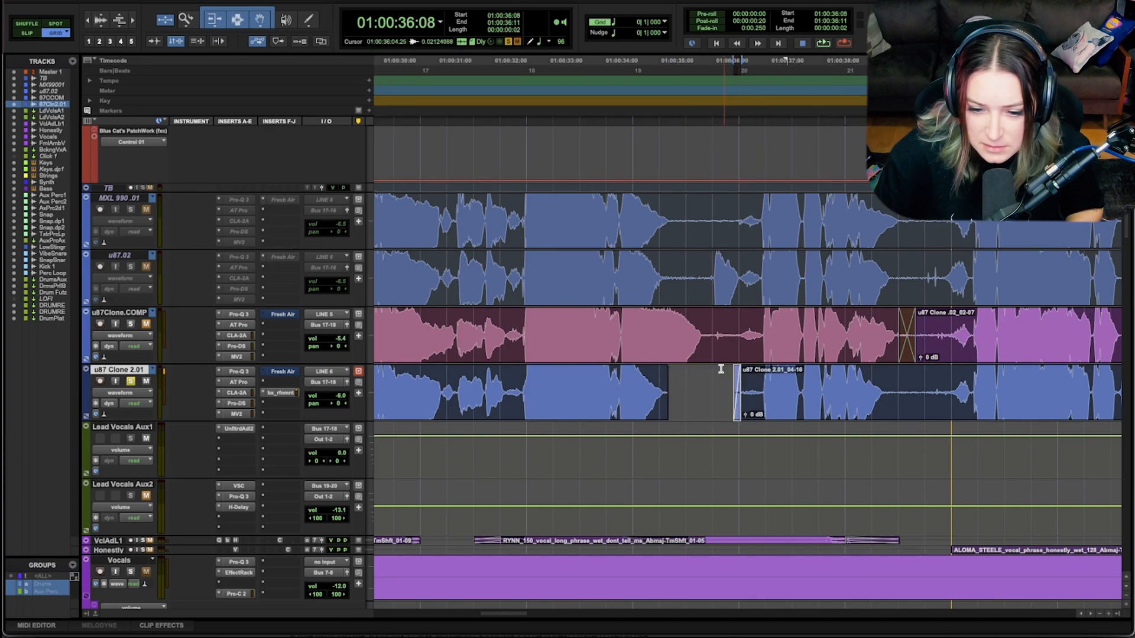
{"action": "left_click_drag", "start_coordinate": [663, 373], "coordinate": [659, 374]}
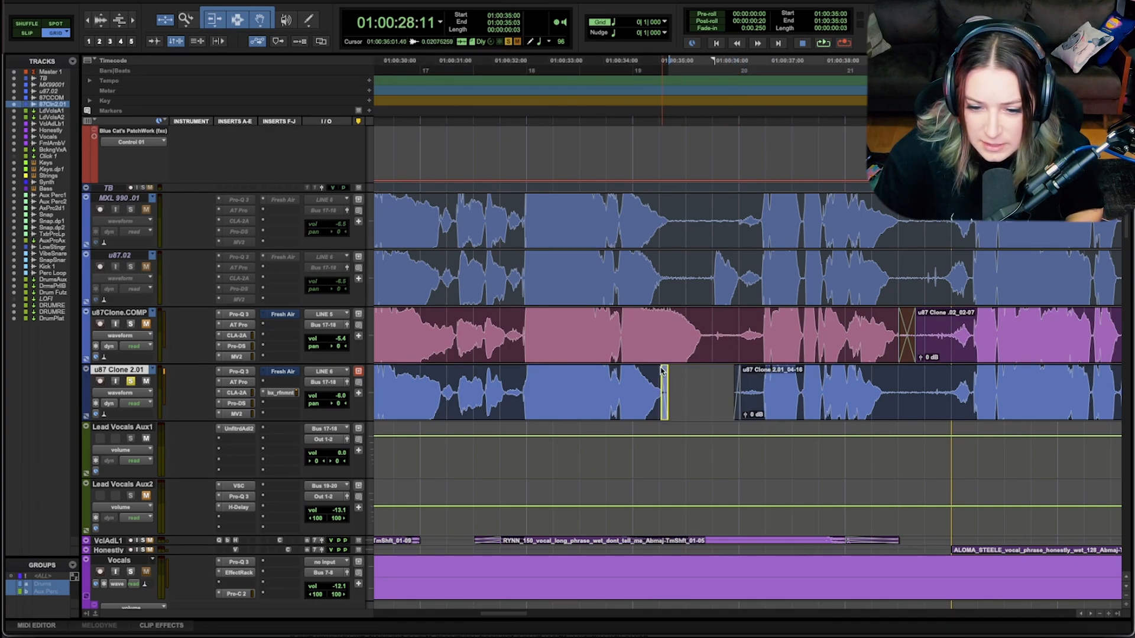
Step: Play the end of Chorus 1 from 01:00:38:20 to listen to the gap before Verse 2
{"action": "left_click", "coordinate": [881, 376]}
{"action": "key", "text": "space"}
{"action": "key", "text": "space"}
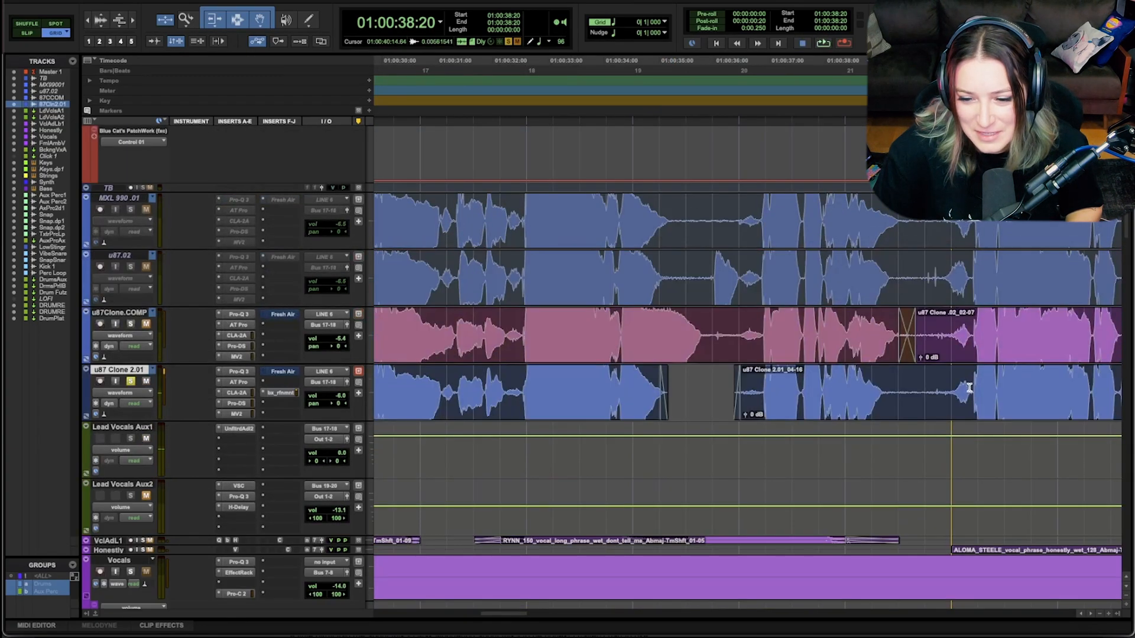
Step: Delete the noise before the Verse 2 breath on u87 Clone 2.01 and add two-frame fades on both sides of the gap
{"action": "scroll", "coordinate": [969, 388], "scroll_direction": "right", "scroll_amount": 5}
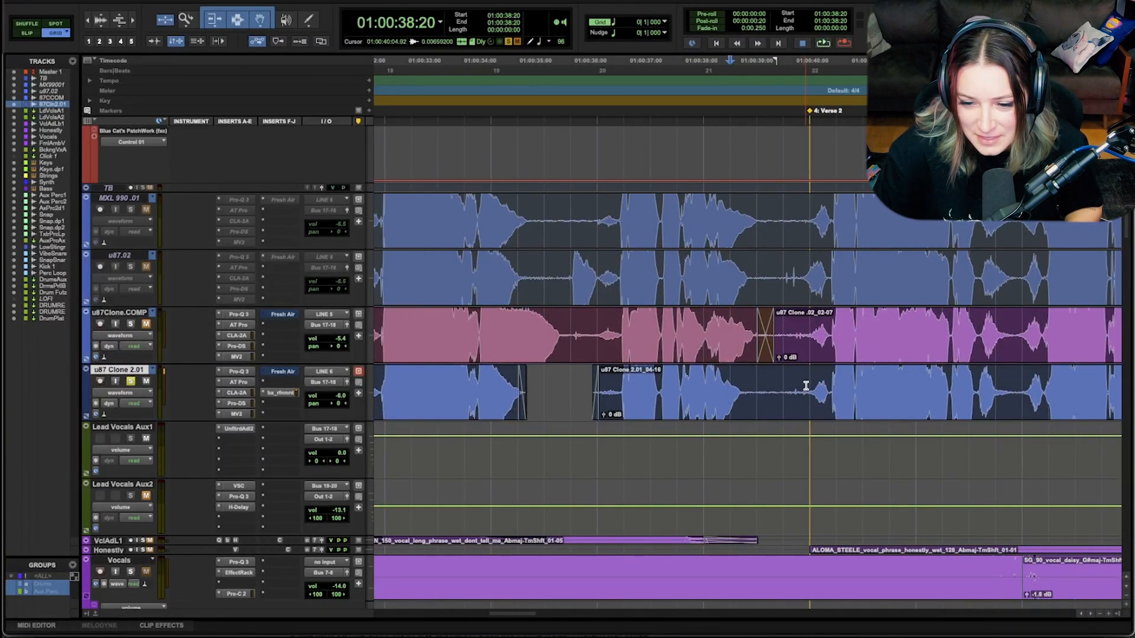
{"action": "mouse_move", "coordinate": [808, 385]}
{"action": "left_mouse_down"}
{"action": "mouse_move", "coordinate": [747, 383]}
{"action": "mouse_move", "coordinate": [738, 372]}
{"action": "left_mouse_up"}
{"action": "key", "text": "Delete"}
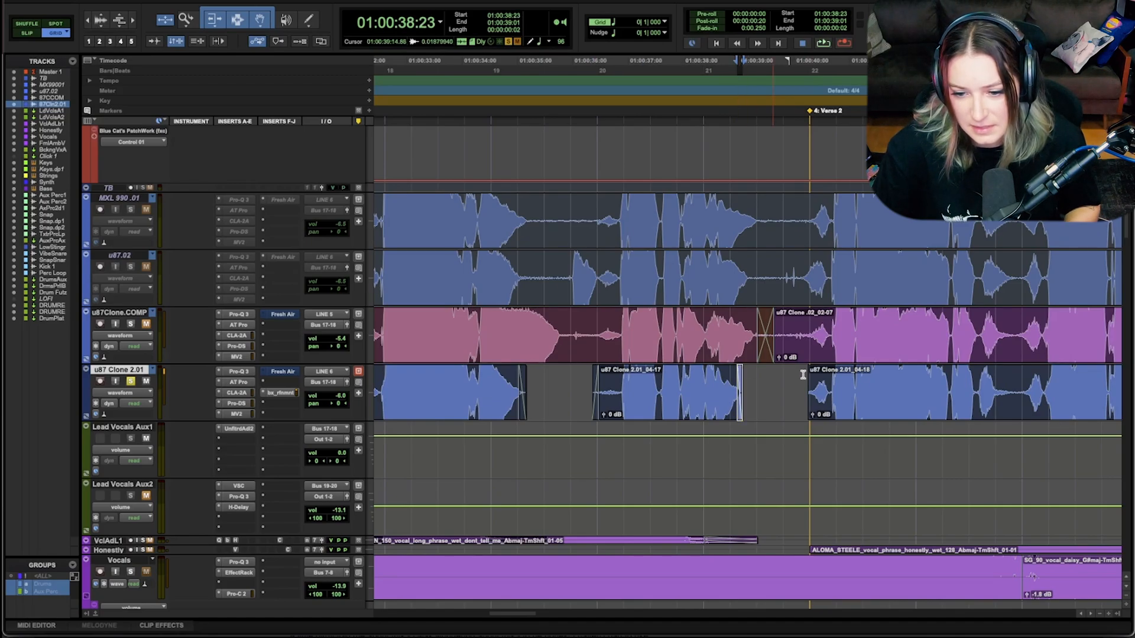
{"action": "left_click_drag", "start_coordinate": [811, 373], "coordinate": [814, 371]}
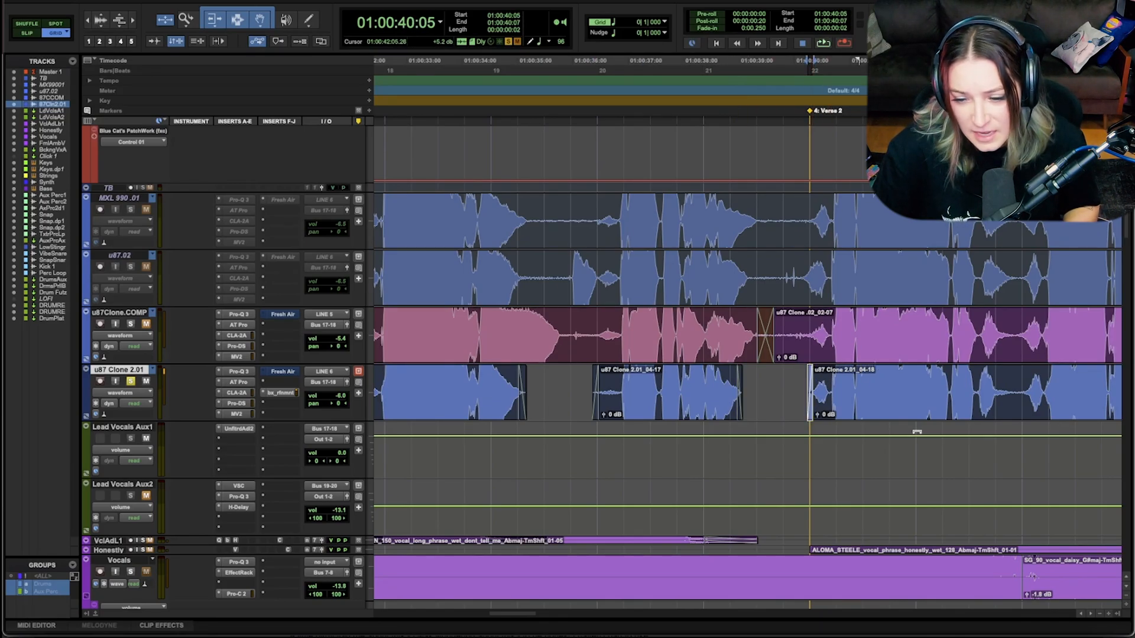
Step: Show the song's sections from the Intro to Chorus 2 and reduce the vertical size of the audio waveforms
{"action": "key", "text": "r"}
{"action": "key", "text": "r"}
{"action": "key", "text": "r"}
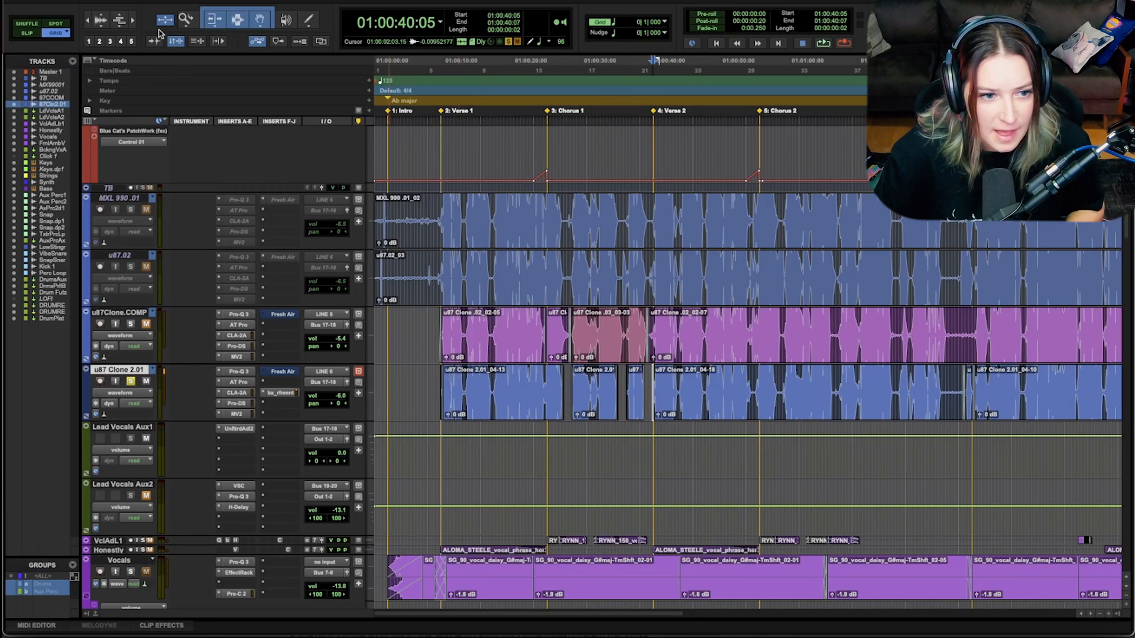
{"action": "left_click", "coordinate": [102, 26]}
{"action": "left_click", "coordinate": [101, 27]}
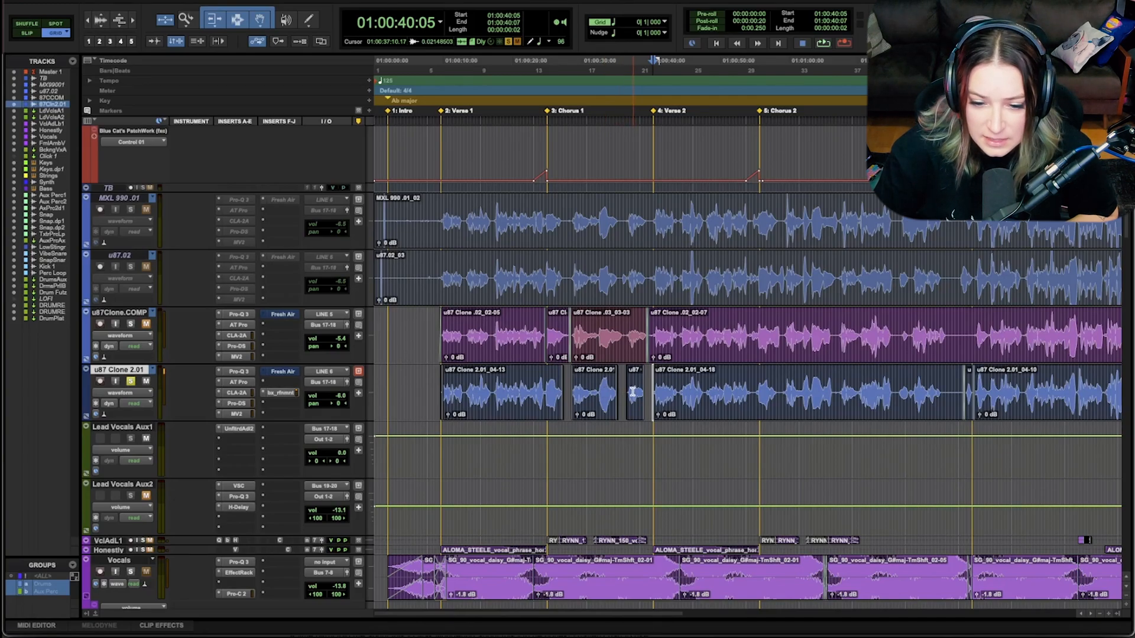
Step: Raise the clip gain of the short last Chorus 1 phrase, u87 Clone 2.01_04-17, to +3.5 dB
{"action": "left_click", "coordinate": [633, 448]}
{"action": "key", "text": "super+bracketright"}
{"action": "key", "text": "super+bracketright"}
{"action": "key", "text": "super+bracketright"}
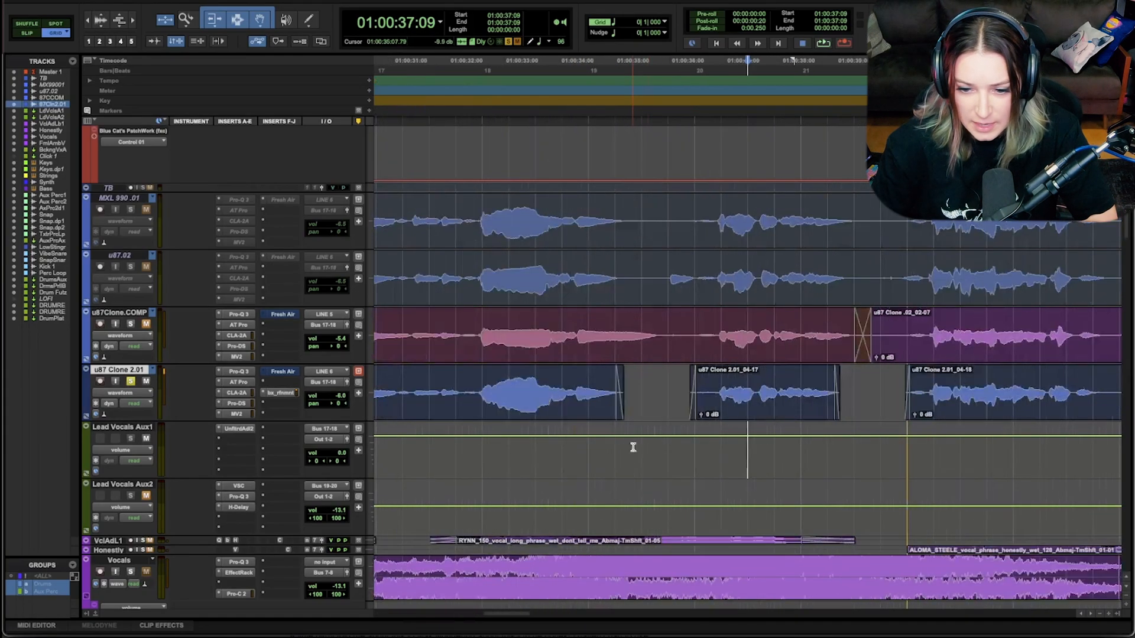
{"action": "left_click_drag", "start_coordinate": [702, 415], "coordinate": [703, 416]}
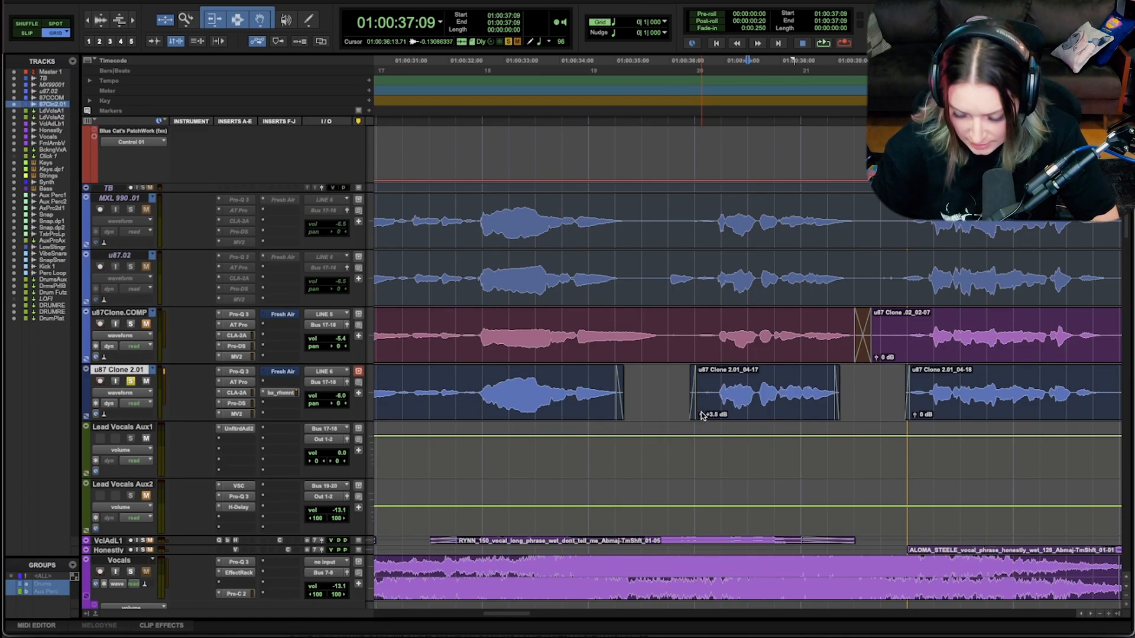
Step: Separate the quiet phrase from 01:01:15:06 to 01:01:23:10 before the Bridge on u87 Clone 2.01 and raise its clip gain to +1.7 dB
{"action": "key", "text": "super+bracketleft"}
{"action": "key", "text": "super+bracketleft"}
{"action": "key", "text": "super+bracketleft"}
{"action": "left_click", "coordinate": [808, 389]}
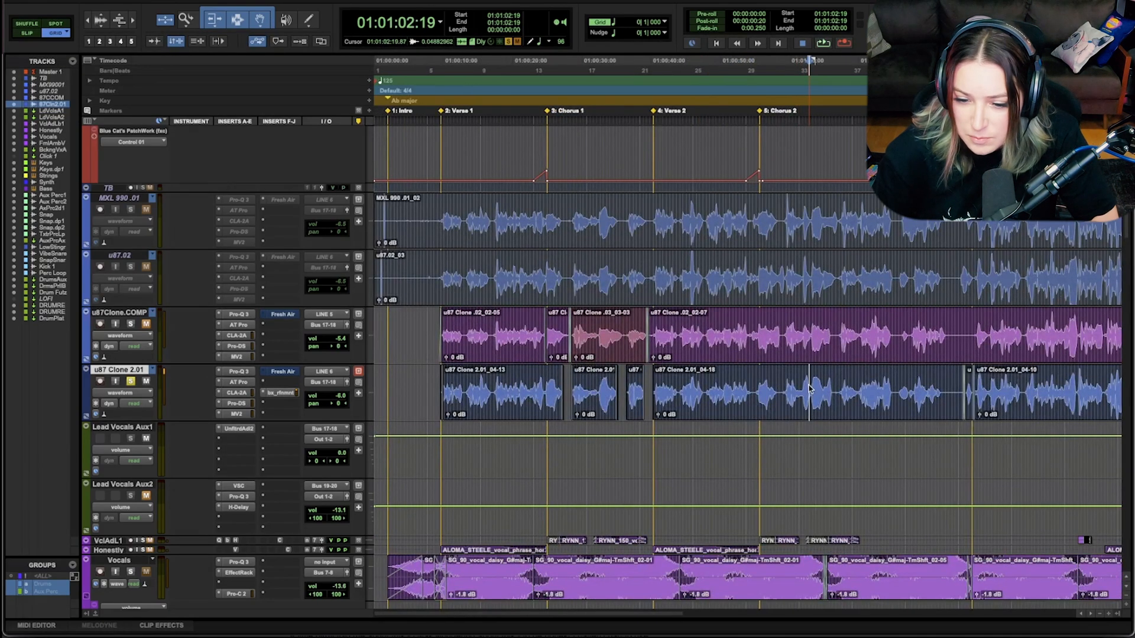
{"action": "left_click", "coordinate": [781, 385]}
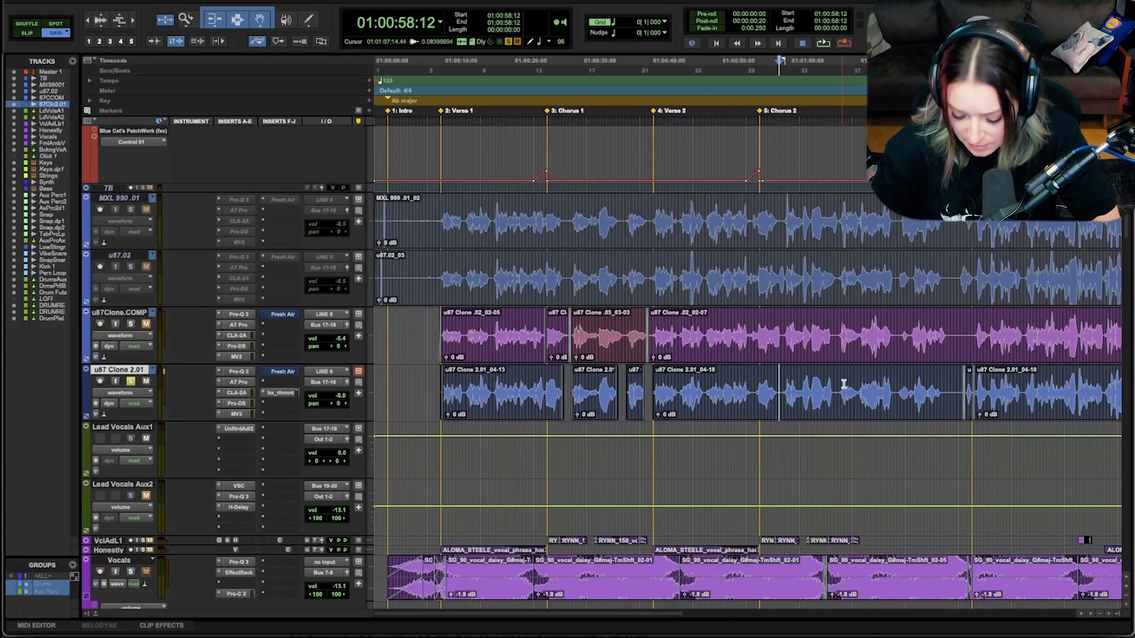
{"action": "scroll", "coordinate": [848, 393], "scroll_direction": "right", "scroll_amount": 5}
{"action": "scroll", "coordinate": [847, 393], "scroll_direction": "right", "scroll_amount": 1}
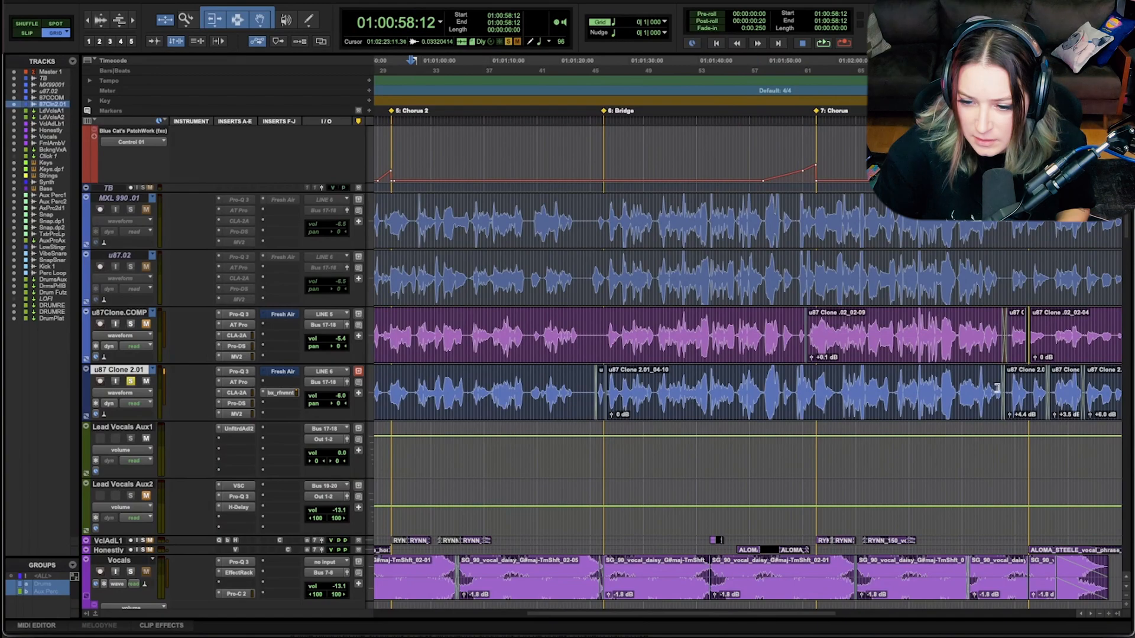
{"action": "left_click", "coordinate": [527, 385]}
{"action": "left_click_drag", "start_coordinate": [528, 386], "coordinate": [583, 389]}
{"action": "key", "text": "ctrl+e"}
{"action": "left_click_drag", "start_coordinate": [532, 417], "coordinate": [532, 417]}
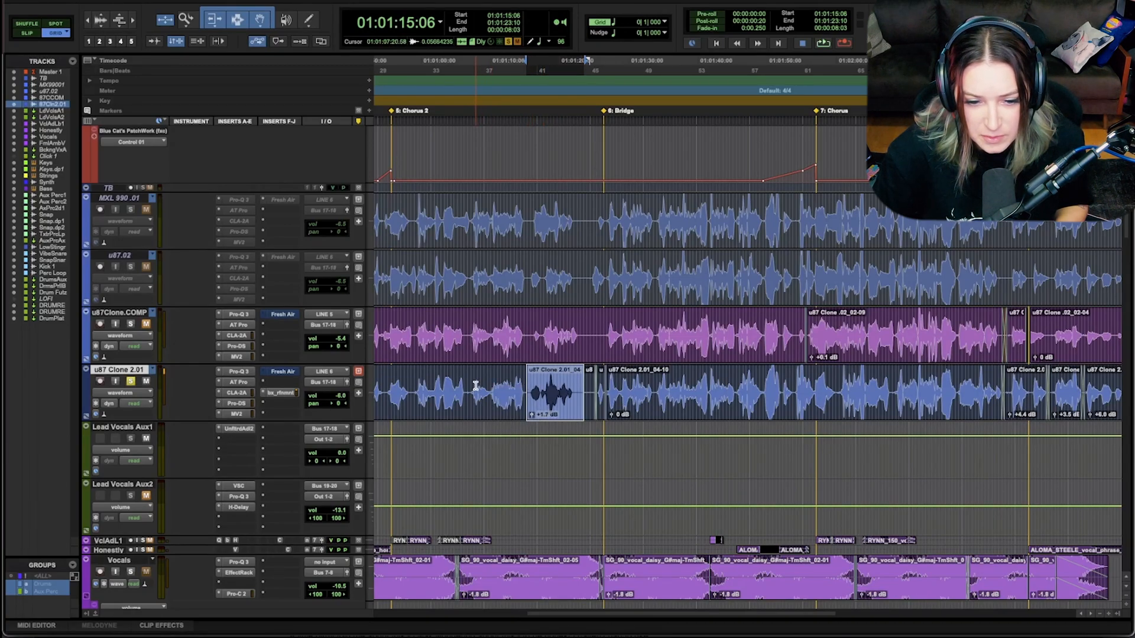
Step: Listen to the end of the Outro vocal on u87 Clone 2.01 from 01:02:33:22 into the phrase u87 Clone 2.01_04-04
{"action": "left_click", "coordinate": [476, 385]}
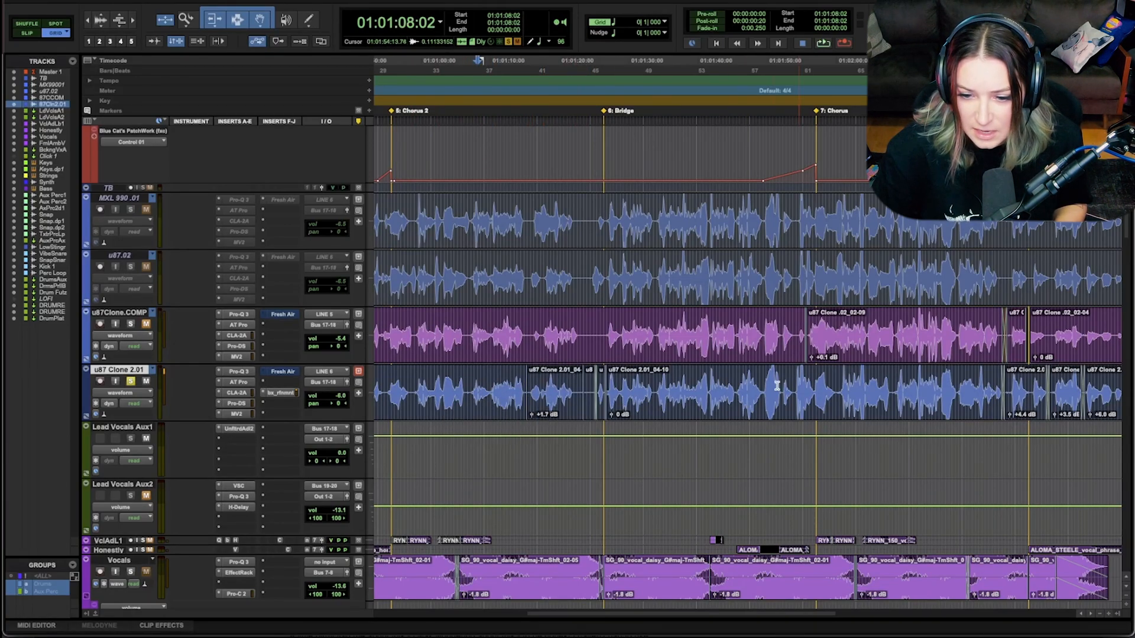
{"action": "key", "text": "r"}
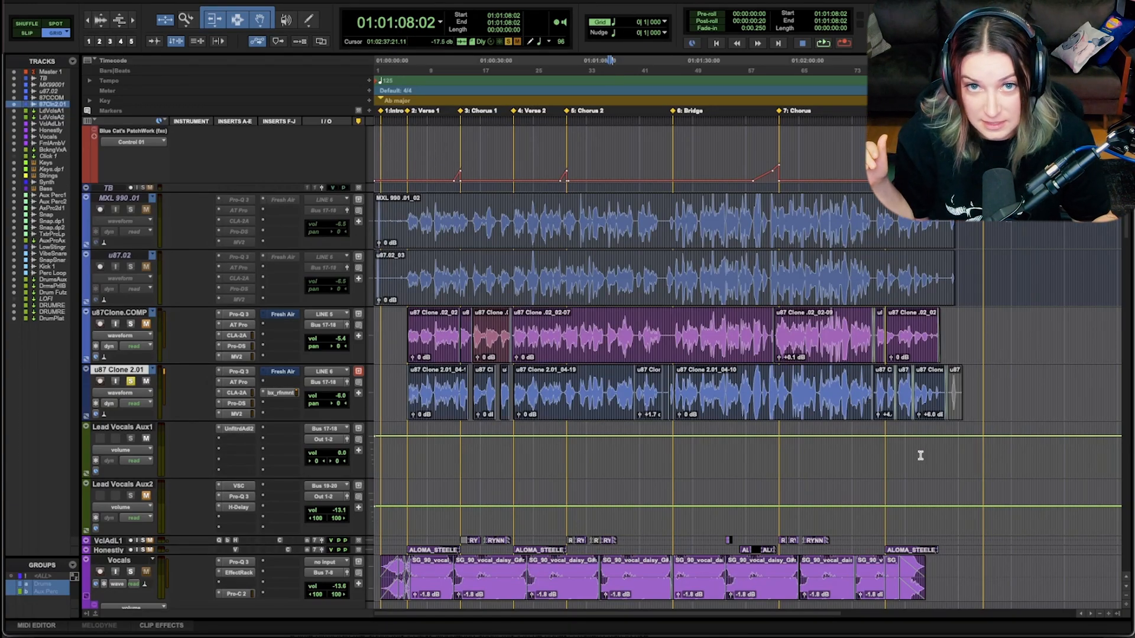
{"action": "left_click", "coordinate": [926, 387]}
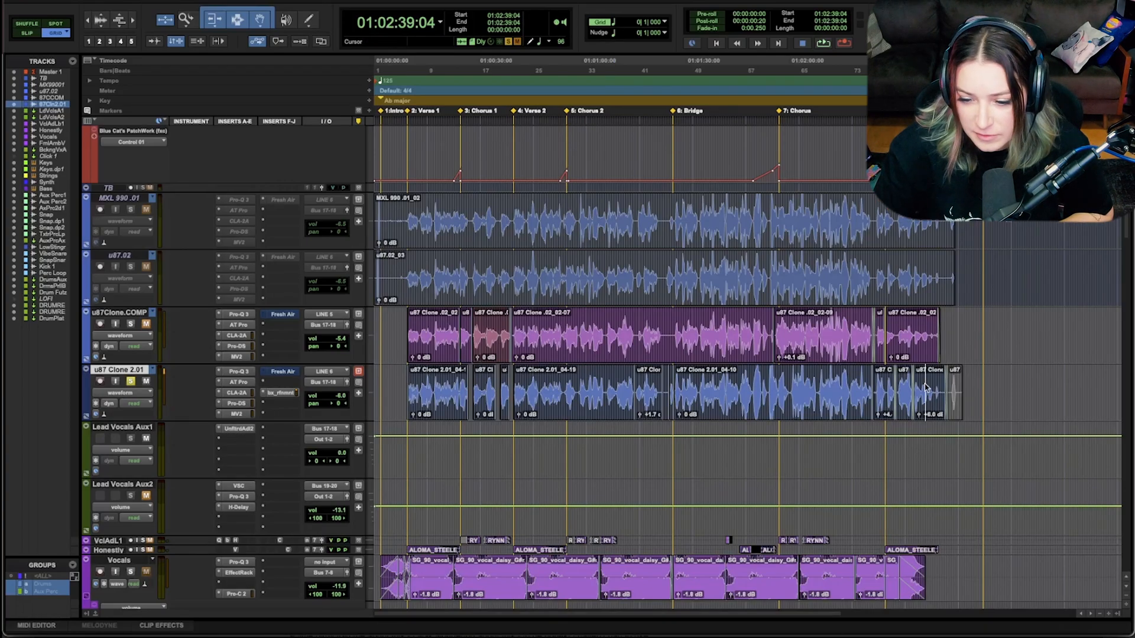
{"action": "key", "text": "t"}
{"action": "key", "text": "t"}
{"action": "key", "text": "t"}
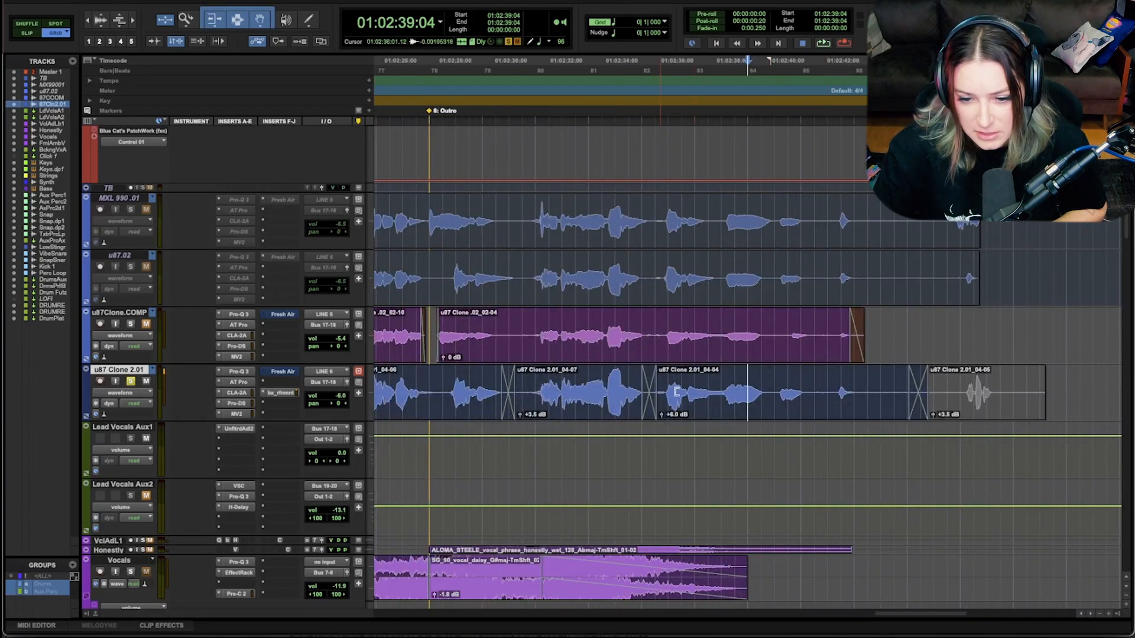
{"action": "left_click", "coordinate": [600, 455]}
{"action": "key", "text": "space"}
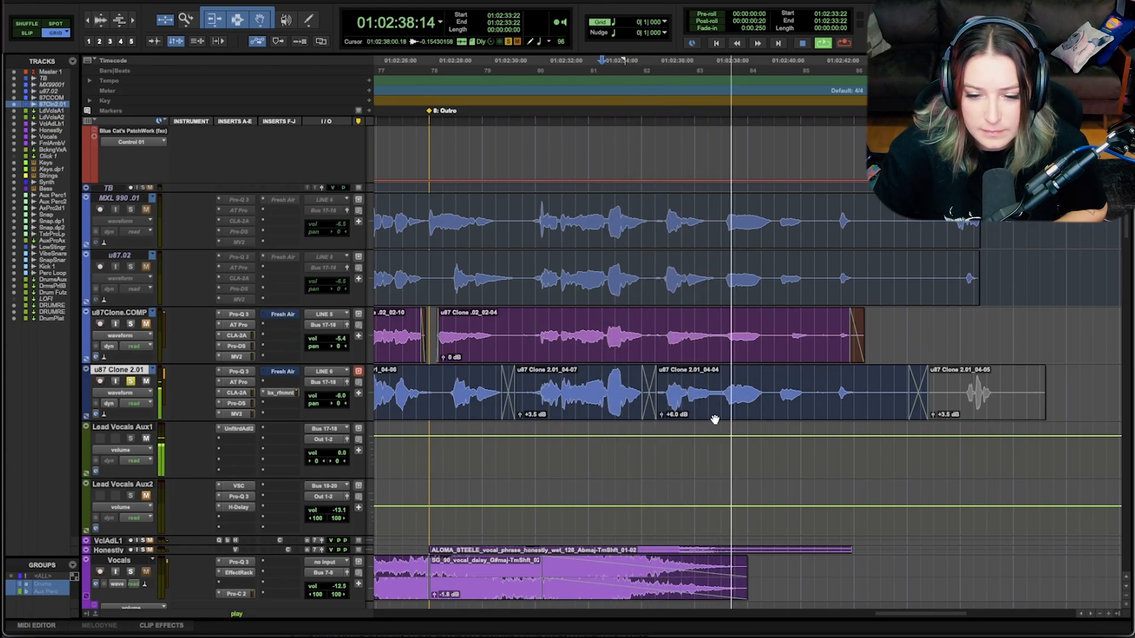
{"action": "key", "text": "space"}
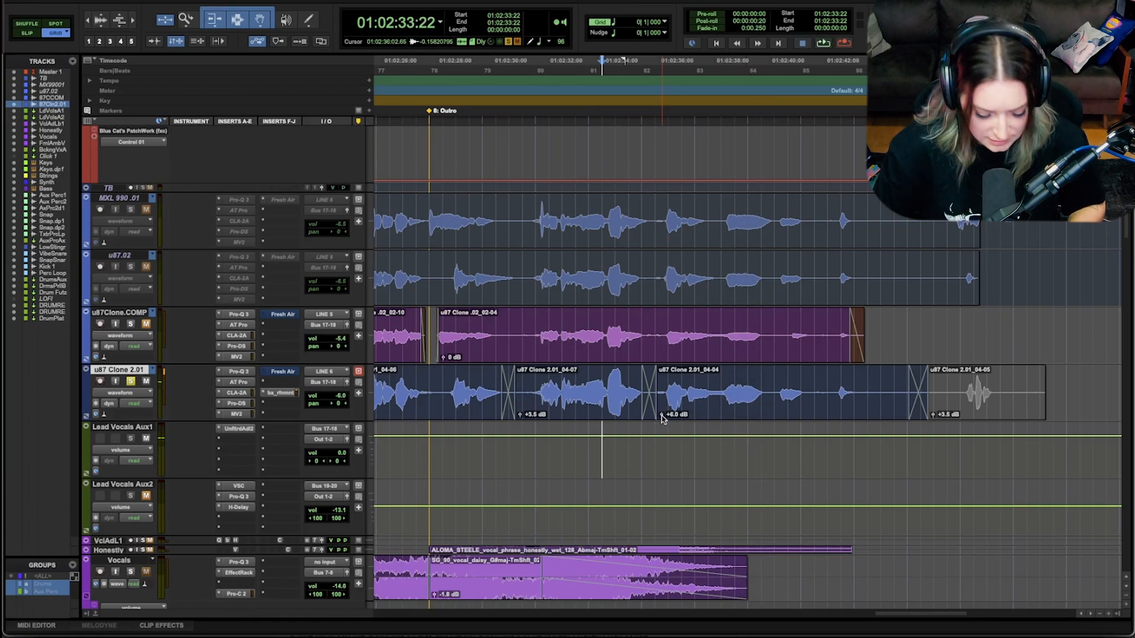
Step: Try the Outro phrase u87 Clone 2.01_04-04 at 0 dB clip gain, compare its waveform with the other sections, and undo the change
{"action": "left_click", "coordinate": [662, 416], "text": "alt"}
{"action": "key", "text": "r"}
{"action": "key", "text": "r"}
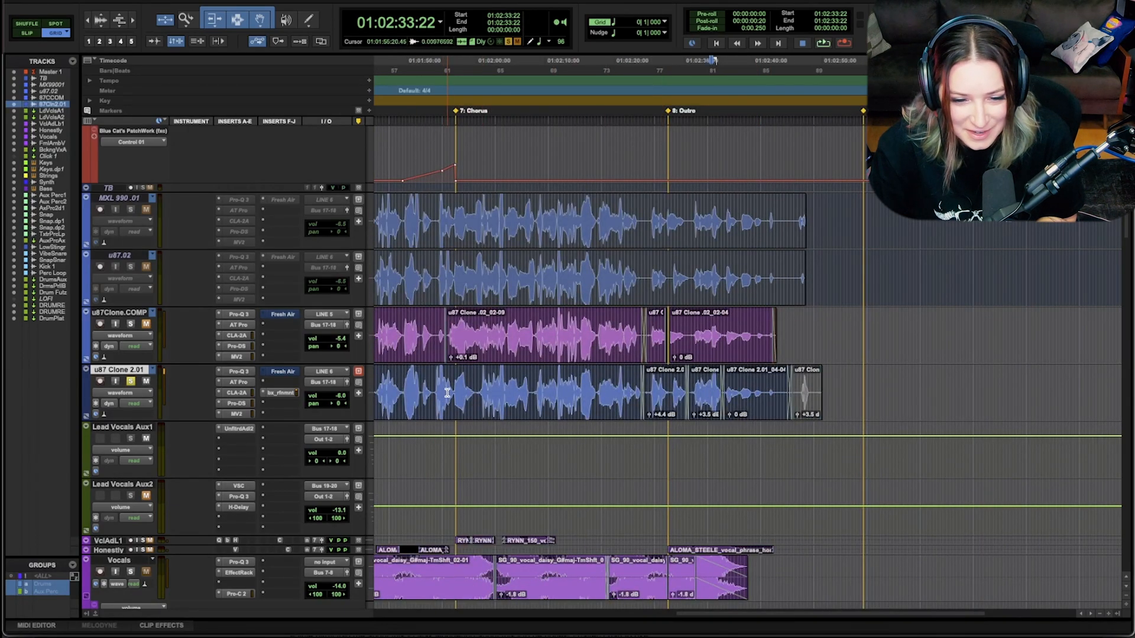
{"action": "key", "text": "r"}
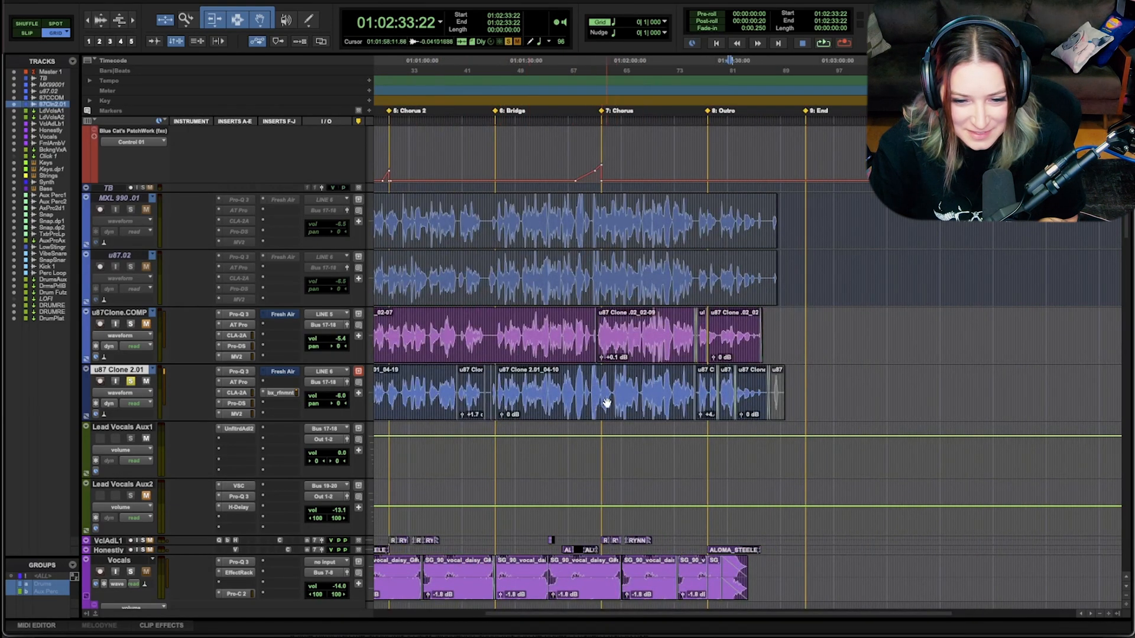
{"action": "left_click", "coordinate": [736, 445]}
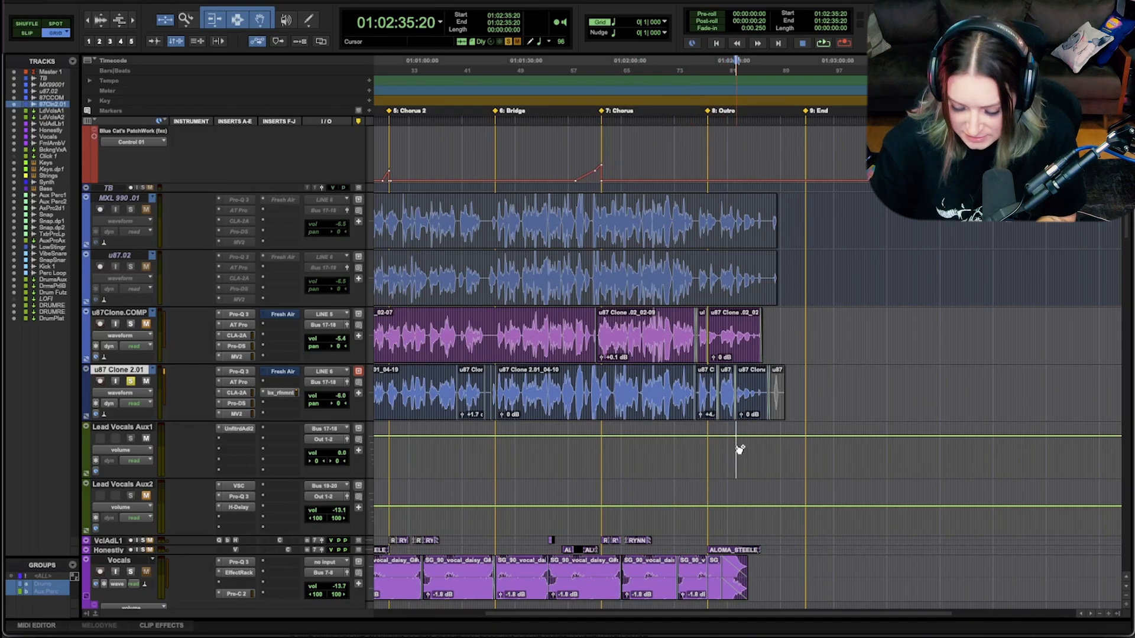
{"action": "key", "text": "t"}
{"action": "key", "text": "t"}
{"action": "key", "text": "t"}
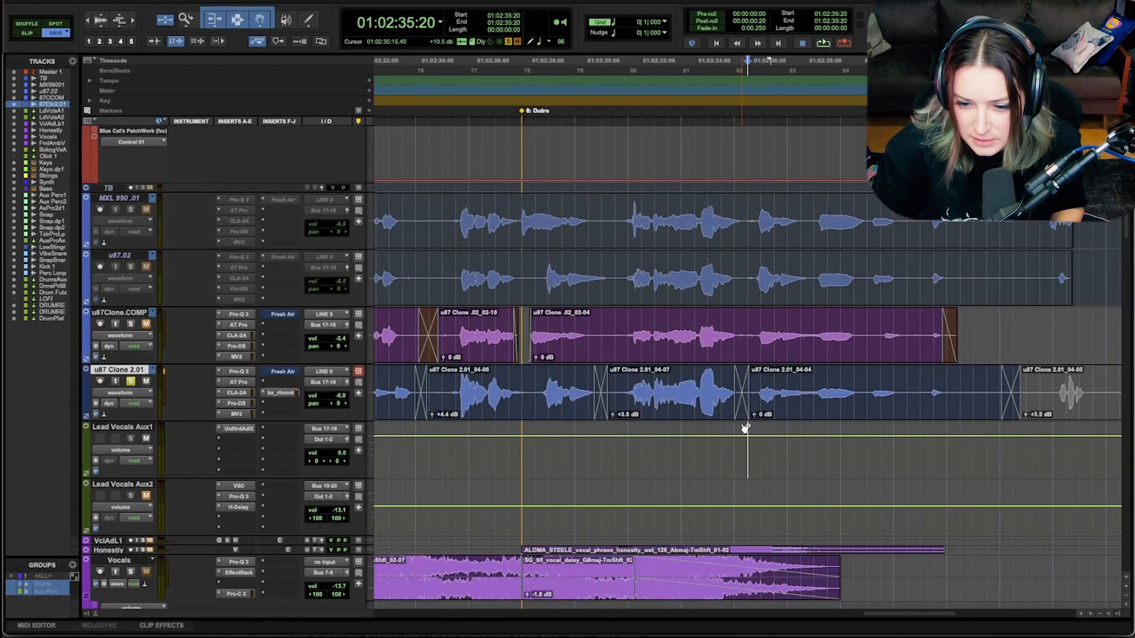
{"action": "key", "text": "super+z"}
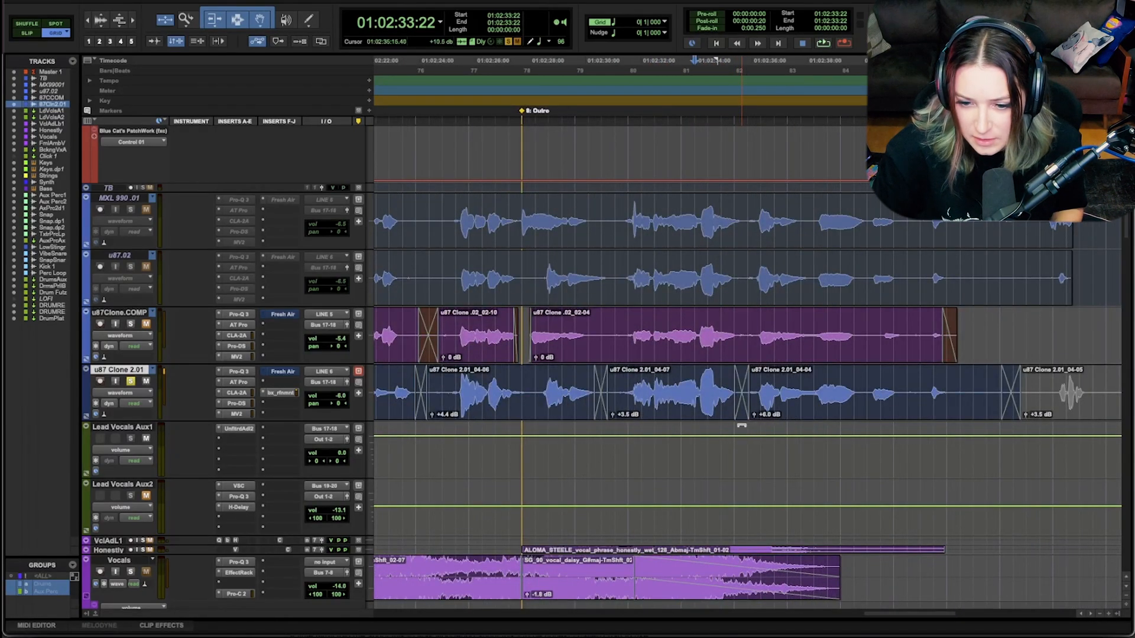
Step: Show the volume automation lane beneath the u87 Clone 2.01 track
{"action": "left_click", "coordinate": [771, 393]}
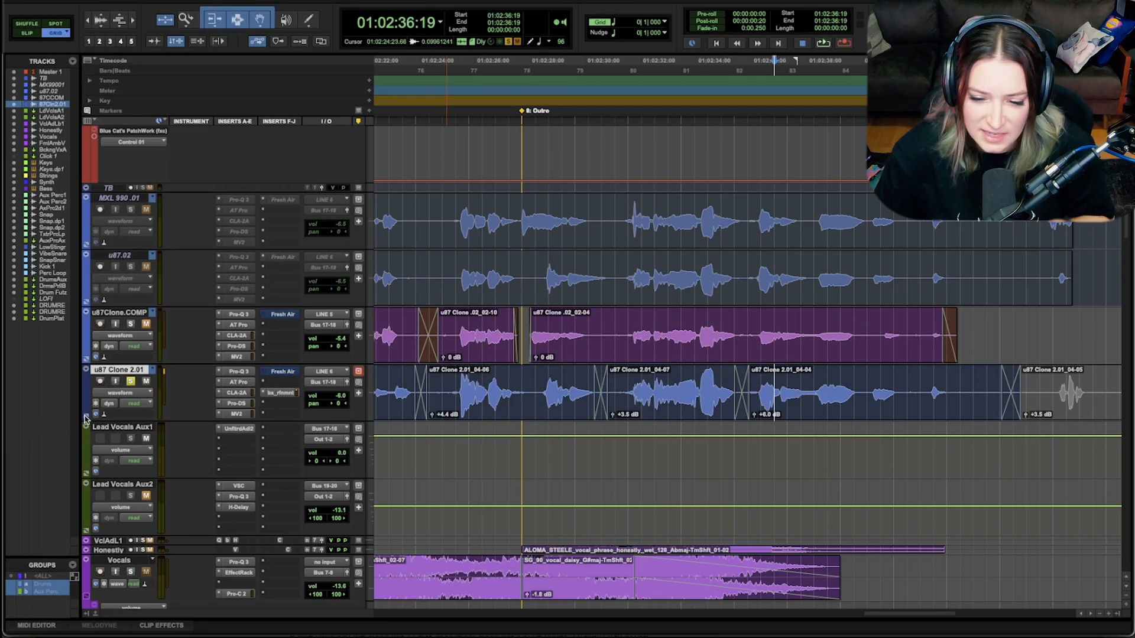
{"action": "scroll", "coordinate": [86, 419], "scroll_direction": "up", "scroll_amount": 3}
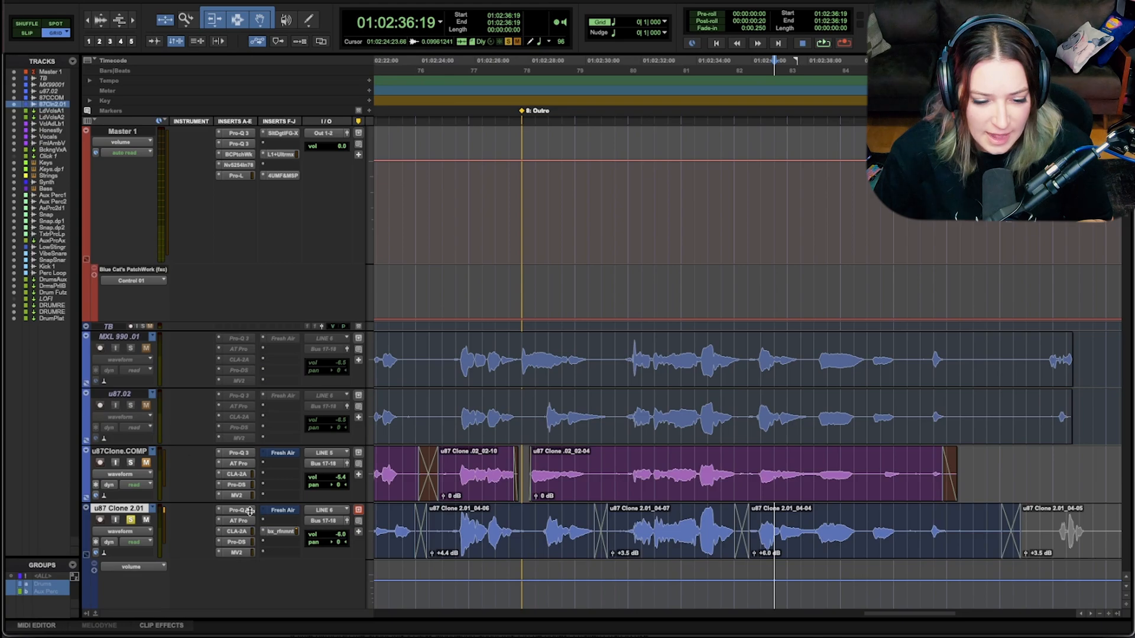
{"action": "scroll", "coordinate": [563, 542], "scroll_direction": "down", "scroll_amount": 3}
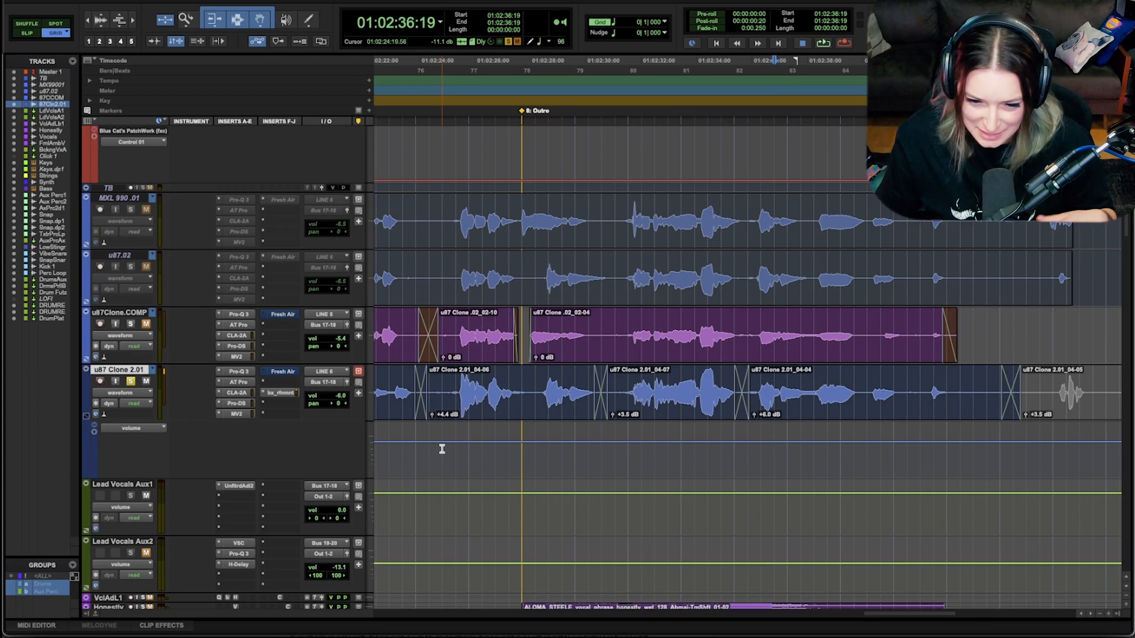
Step: Listen to u87 Clone 2.01 just before the last Chorus, from 01:01:52:04 and again from 01:01:54:03
{"action": "key", "text": "r"}
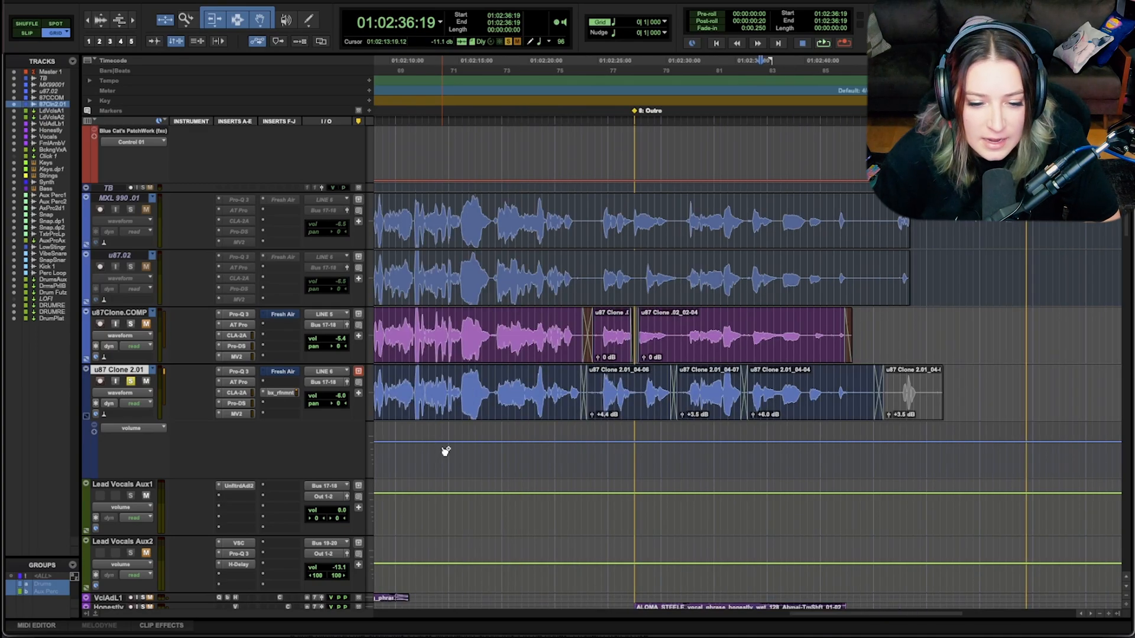
{"action": "key", "text": "r"}
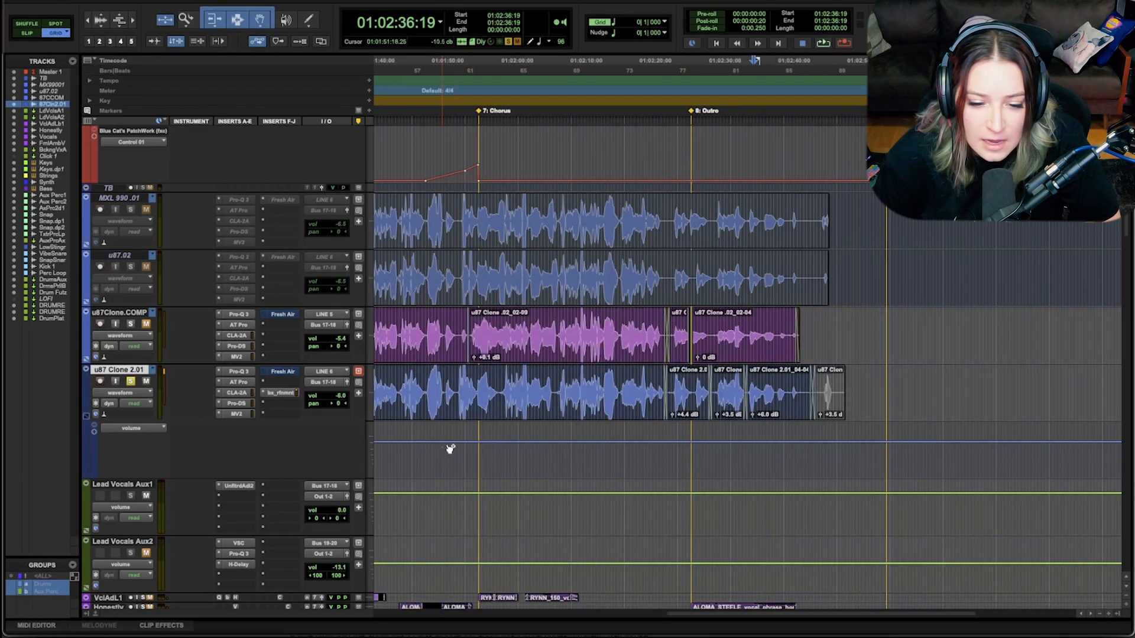
{"action": "left_click", "coordinate": [458, 389]}
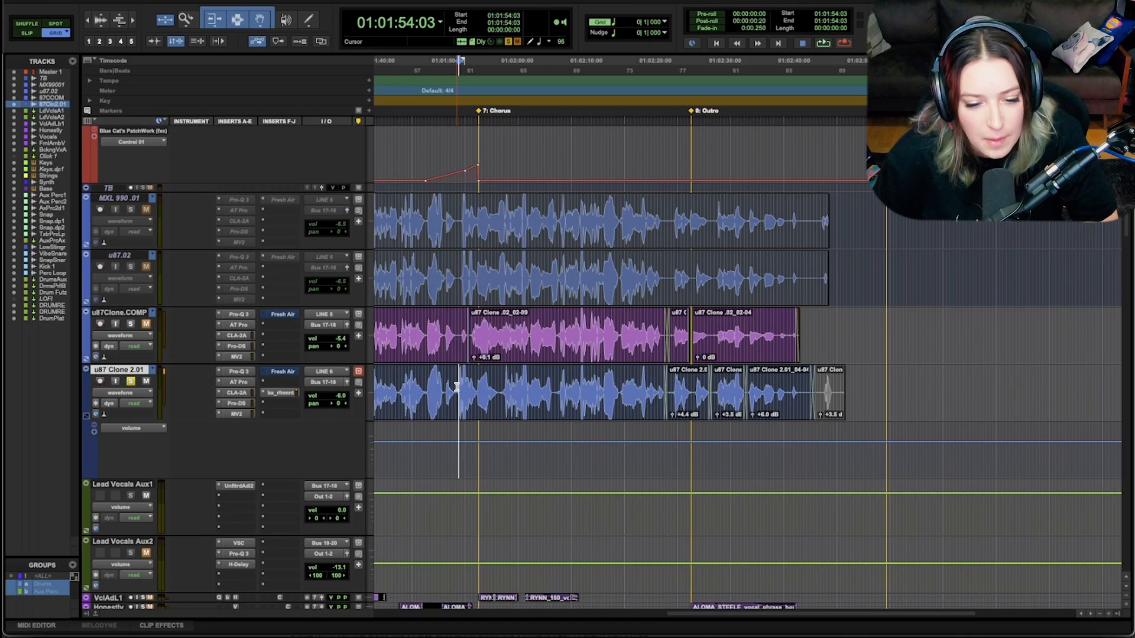
{"action": "scroll", "coordinate": [456, 387], "scroll_direction": "up", "scroll_amount": 4}
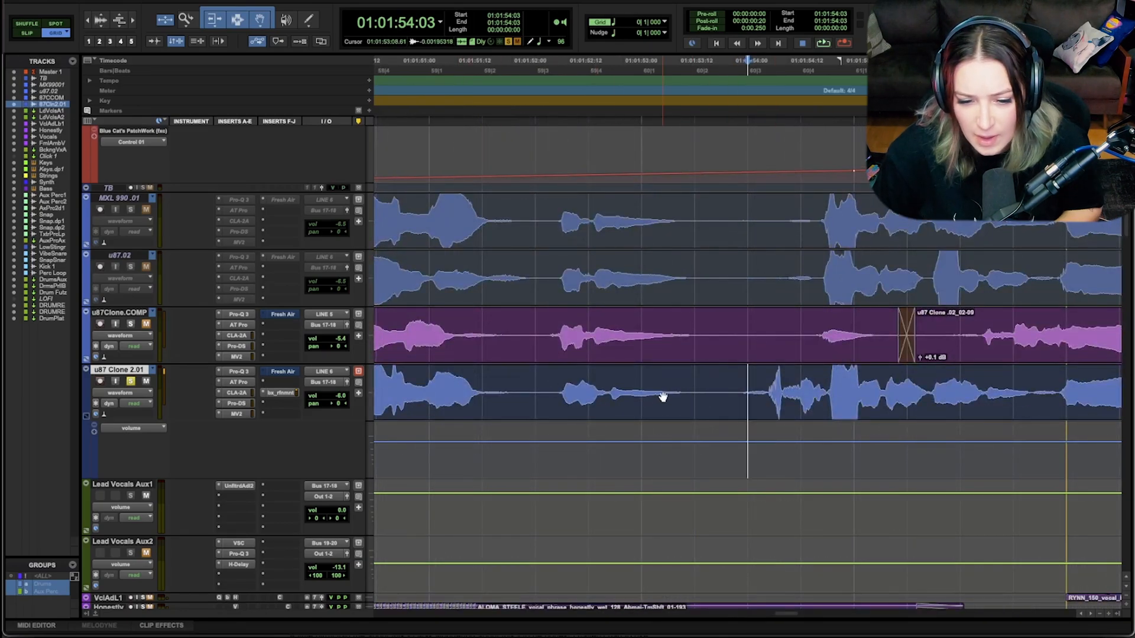
{"action": "left_click", "coordinate": [542, 386]}
{"action": "key", "text": "space"}
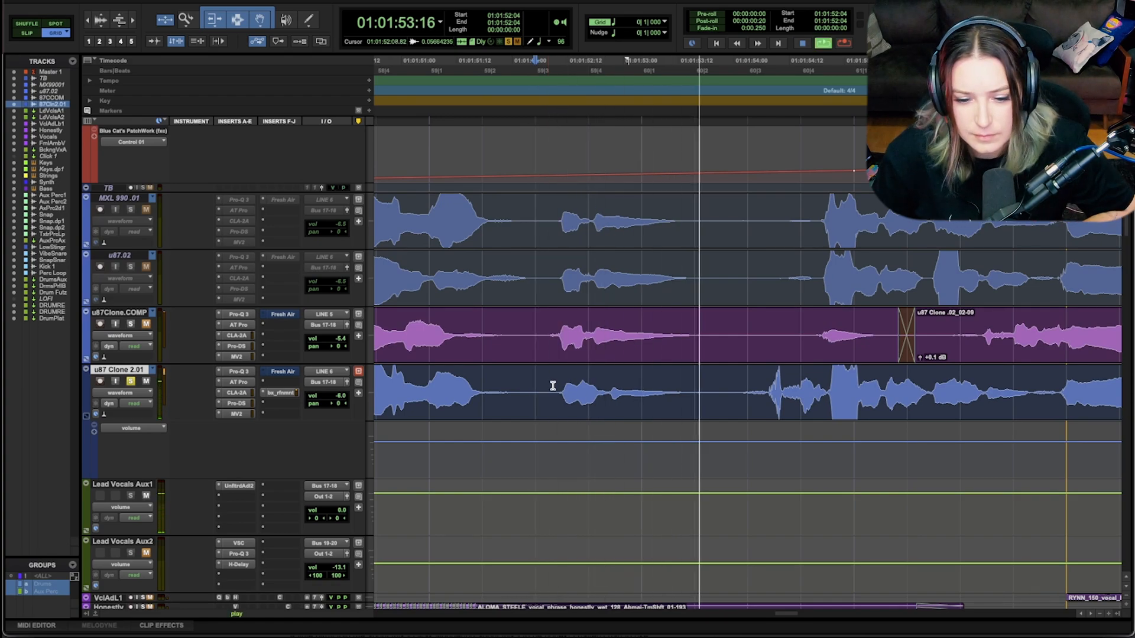
{"action": "key", "text": "space"}
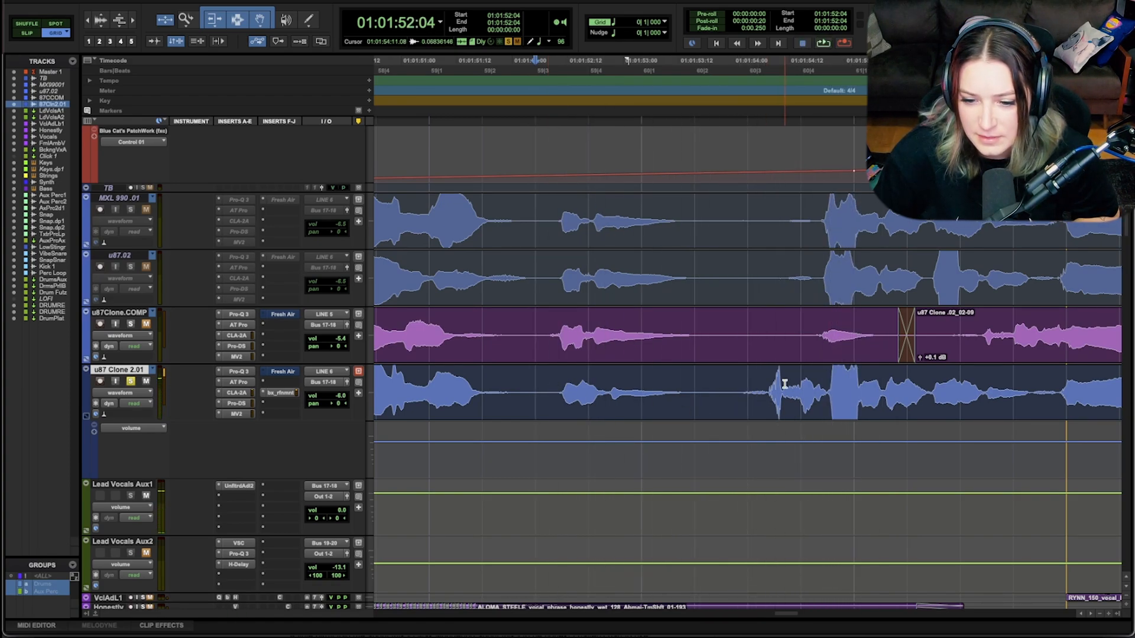
{"action": "left_click", "coordinate": [785, 386]}
{"action": "left_click", "coordinate": [767, 383]}
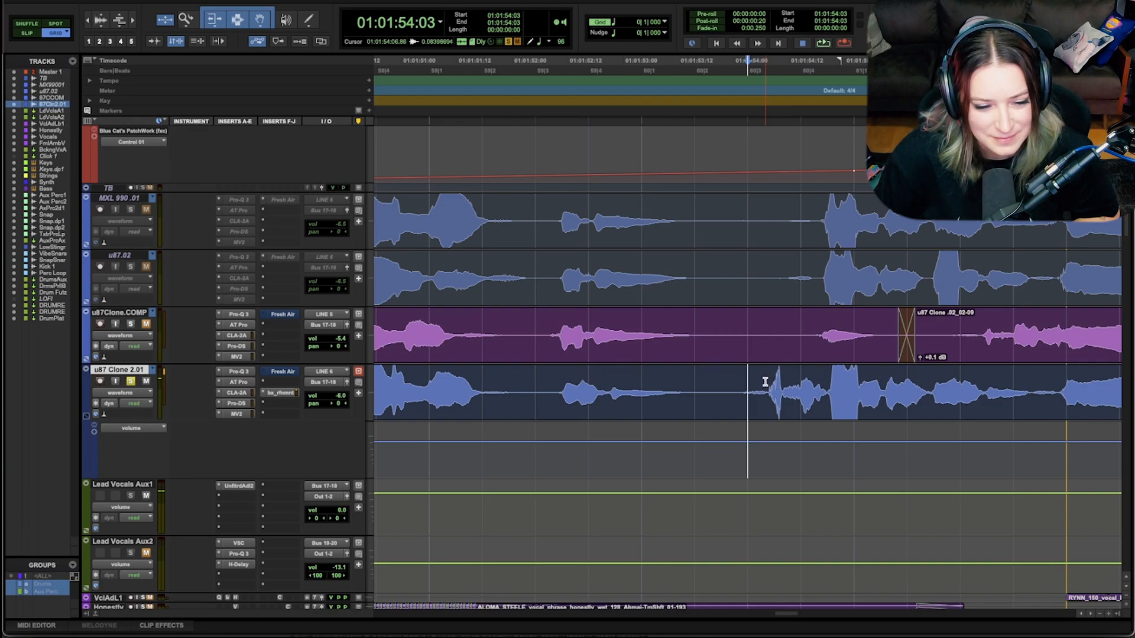
{"action": "key", "text": "space"}
{"action": "key", "text": "space"}
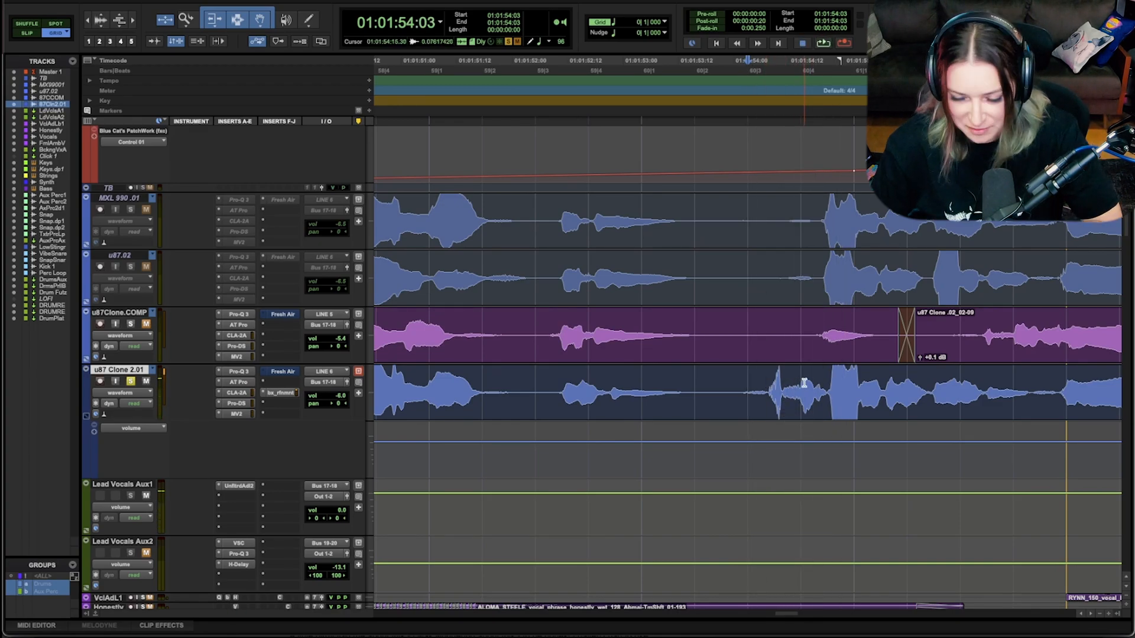
Step: Play the Verse 1 vocal on u87 Clone 2.01 from 01:00:13:21 to look for a spot that needs a gain adjustment
{"action": "key", "text": "r"}
{"action": "key", "text": "r"}
{"action": "key", "text": "r"}
{"action": "key", "text": "r"}
{"action": "key", "text": "r"}
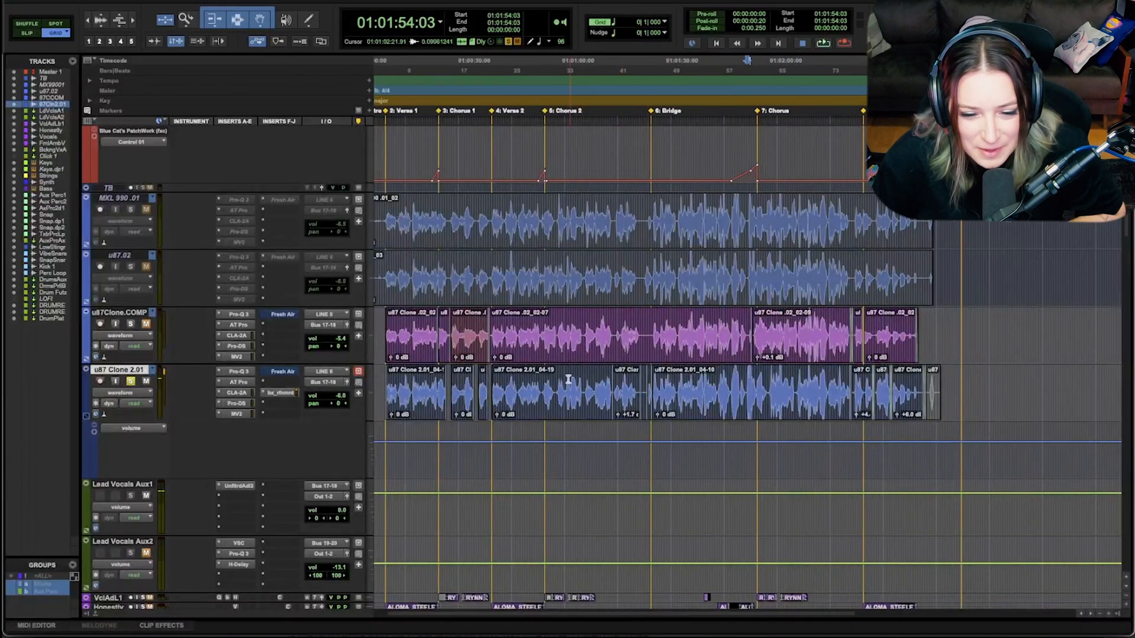
{"action": "left_click", "coordinate": [401, 385]}
{"action": "key", "text": "space"}
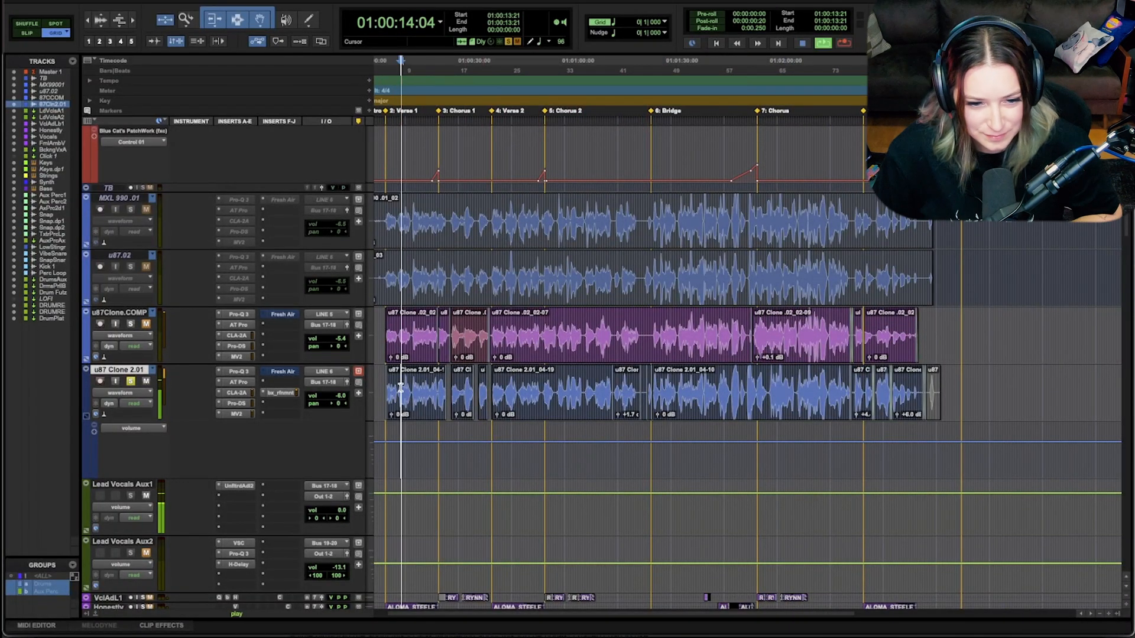
{"action": "key", "text": "t"}
{"action": "key", "text": "t"}
{"action": "key", "text": "t"}
{"action": "key", "text": "t"}
{"action": "key", "text": "t"}
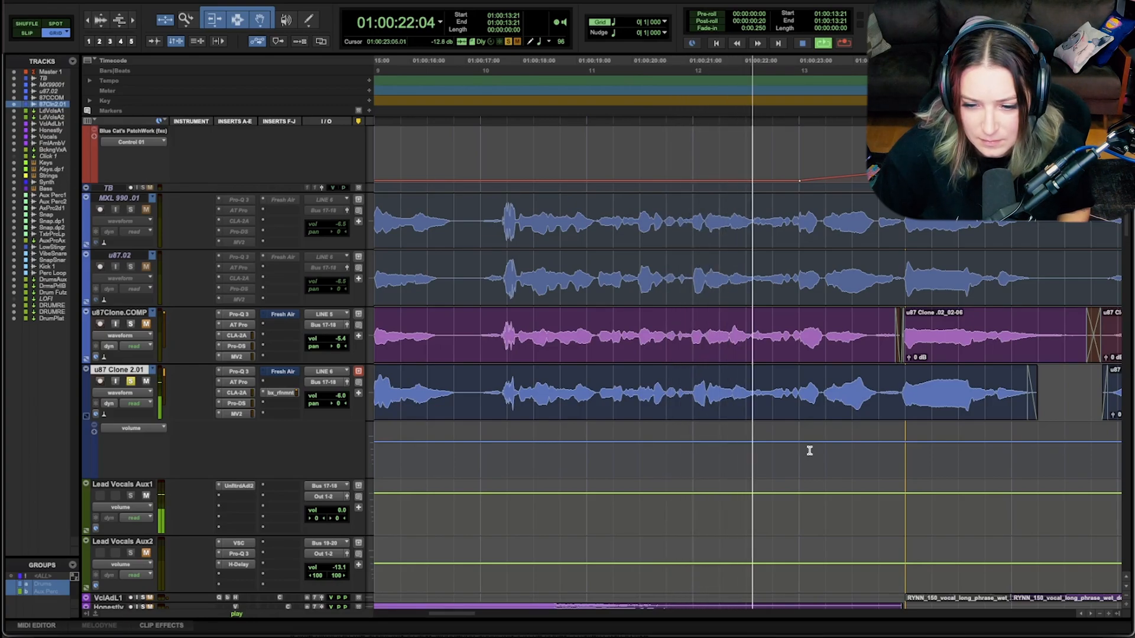
{"action": "key", "text": "space"}
Step: Check the vocal from 01:00:22:01 and separate the short sound between about 01:00:22:05 and 01:00:22:08 on u87 Clone 2.01
{"action": "left_click", "coordinate": [746, 381]}
{"action": "key", "text": "space"}
{"action": "key", "text": "space"}
{"action": "key", "text": "ctrl+bracketright"}
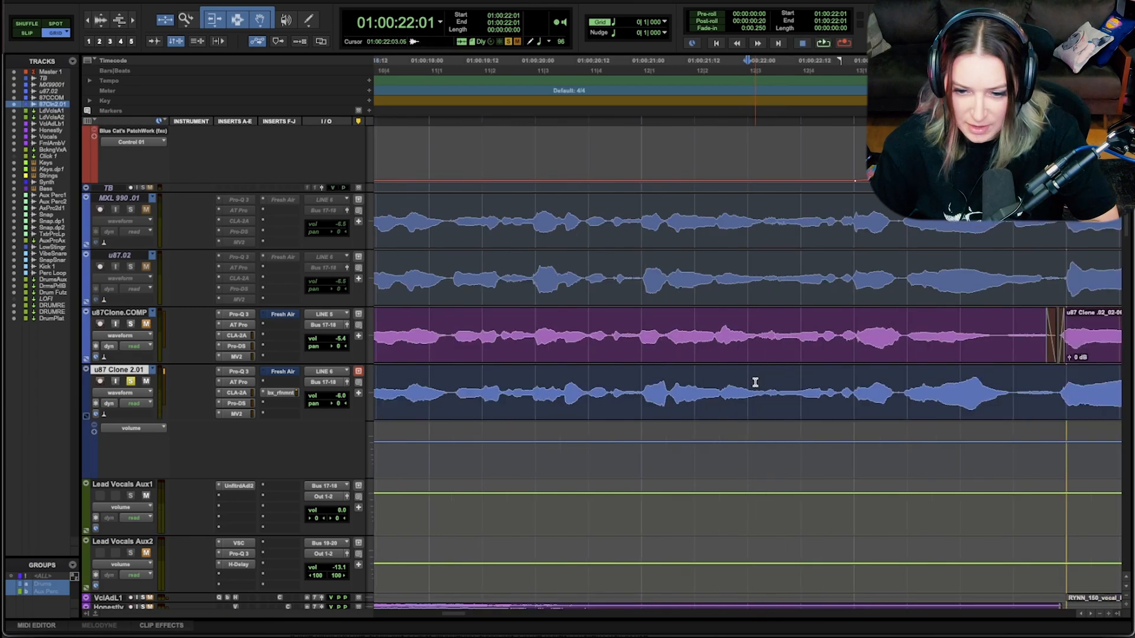
{"action": "key", "text": "ctrl+bracketright"}
{"action": "key", "text": "ctrl+bracketright"}
{"action": "left_click_drag", "start_coordinate": [816, 389], "coordinate": [874, 391]}
{"action": "key", "text": "space"}
{"action": "key", "text": "b"}
{"action": "left_click", "coordinate": [880, 381]}
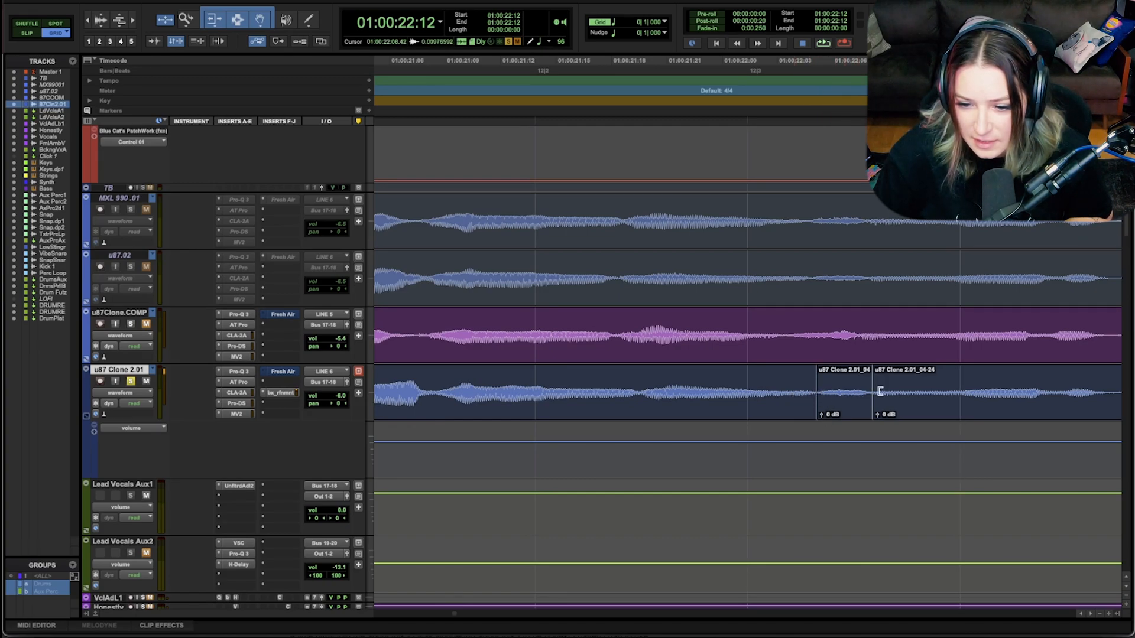
Step: Add very short crossfades at both edges of the newly separated clip near 01:00:22:05
{"action": "left_click", "coordinate": [817, 415]}
{"action": "left_click_drag", "start_coordinate": [817, 415], "coordinate": [822, 419]}
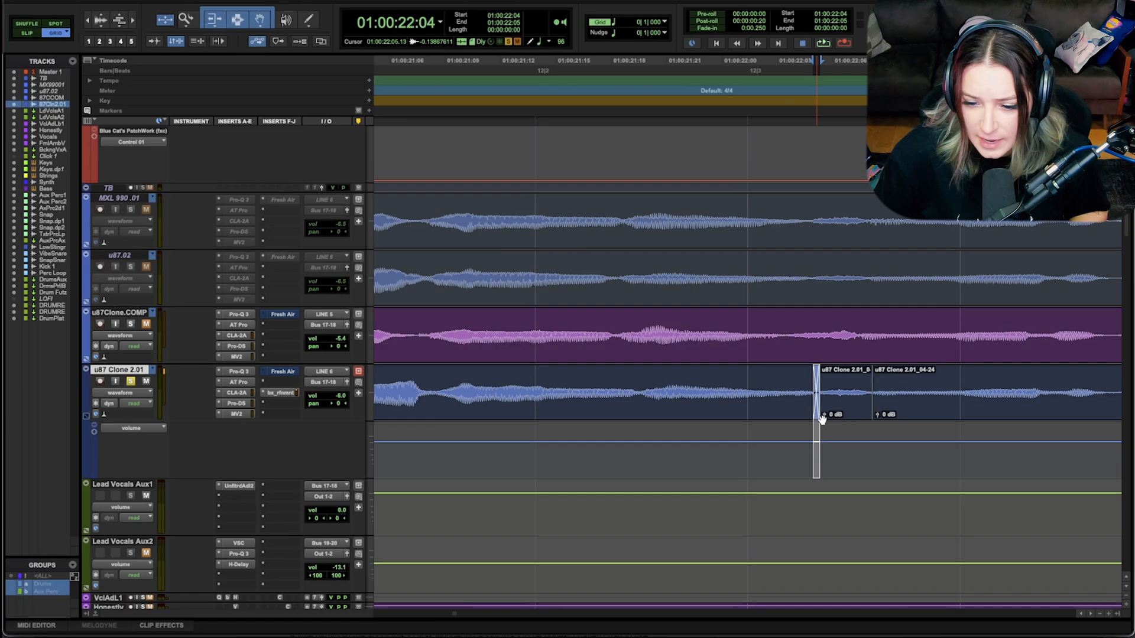
{"action": "left_click", "coordinate": [872, 416]}
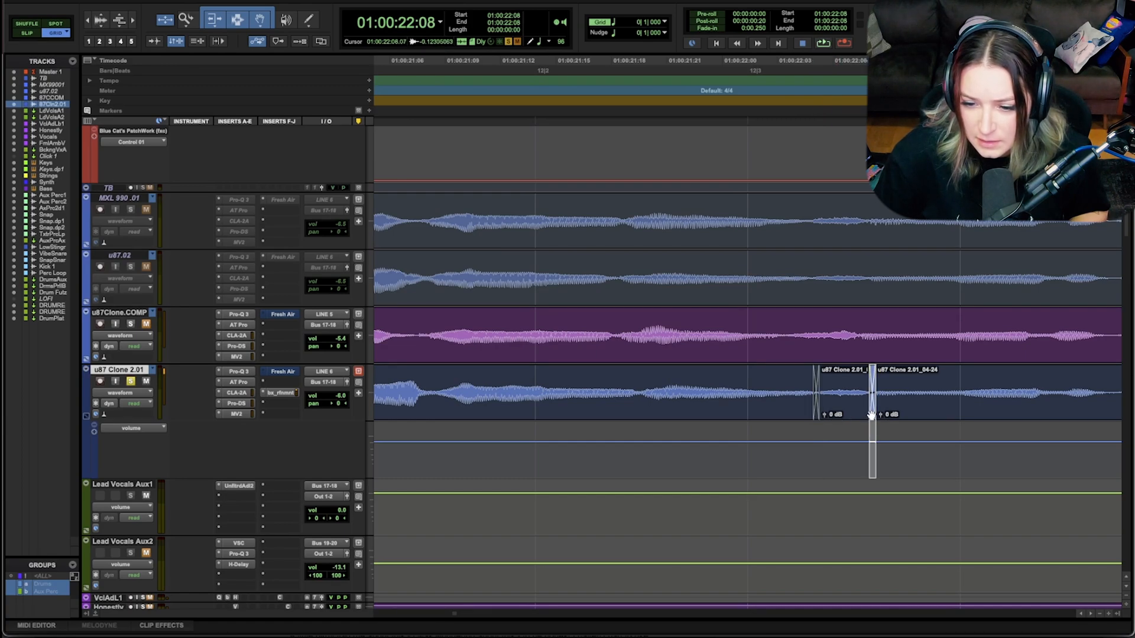
Step: Set the slope of both crossfades around the short separated clip to Equal Power
{"action": "key", "text": "super+f"}
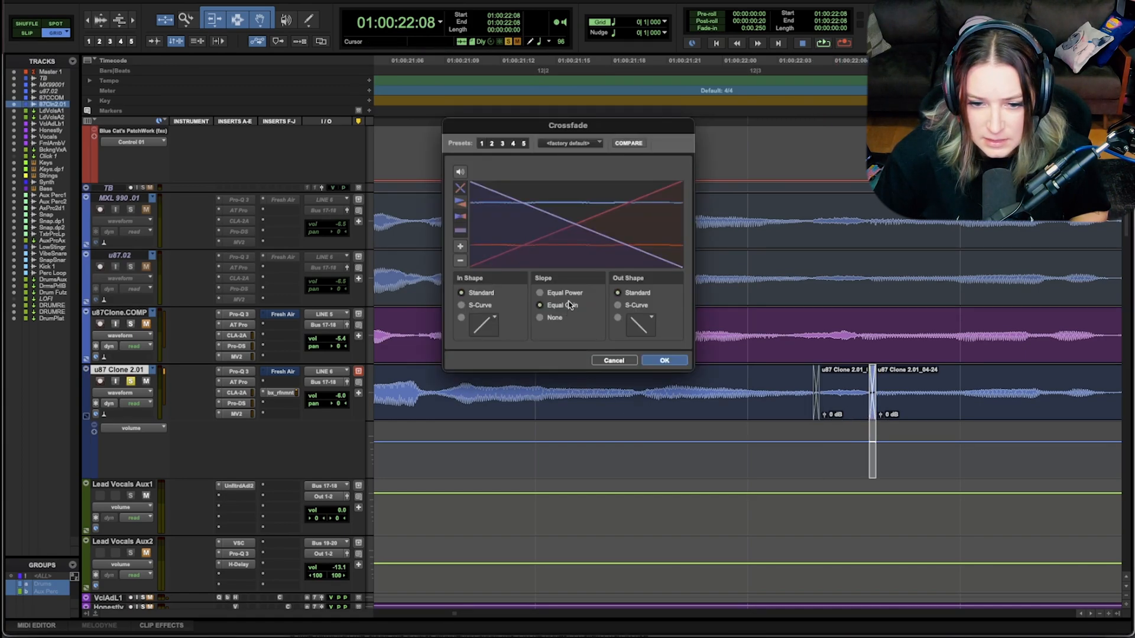
{"action": "left_click", "coordinate": [565, 293]}
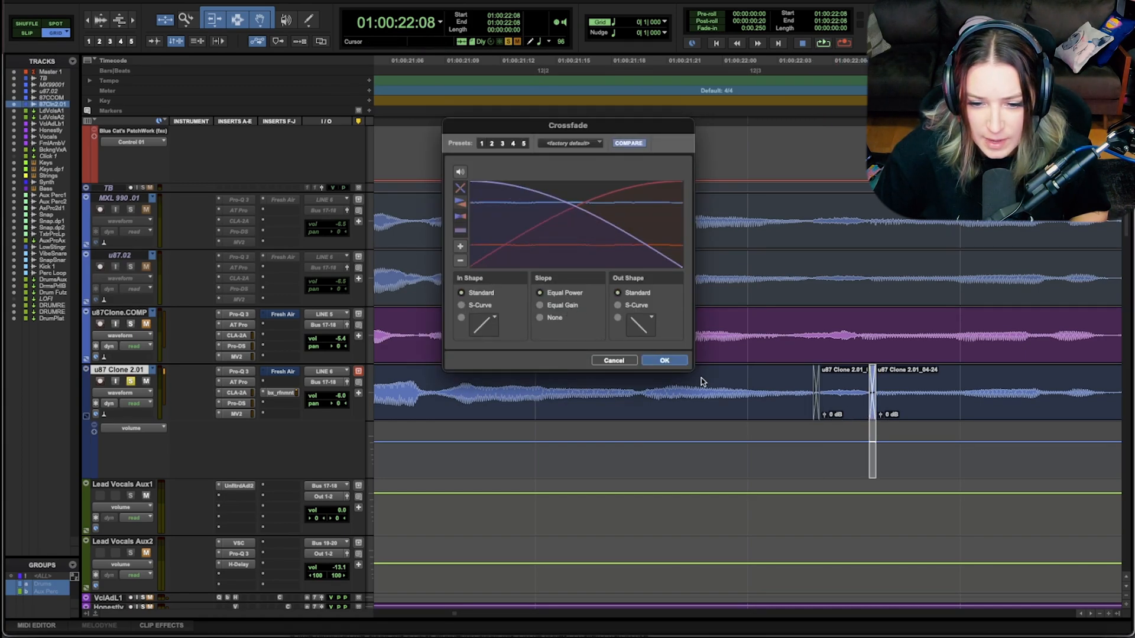
{"action": "left_click", "coordinate": [665, 360]}
{"action": "key", "text": "alt+Tab"}
{"action": "key", "text": "super+f"}
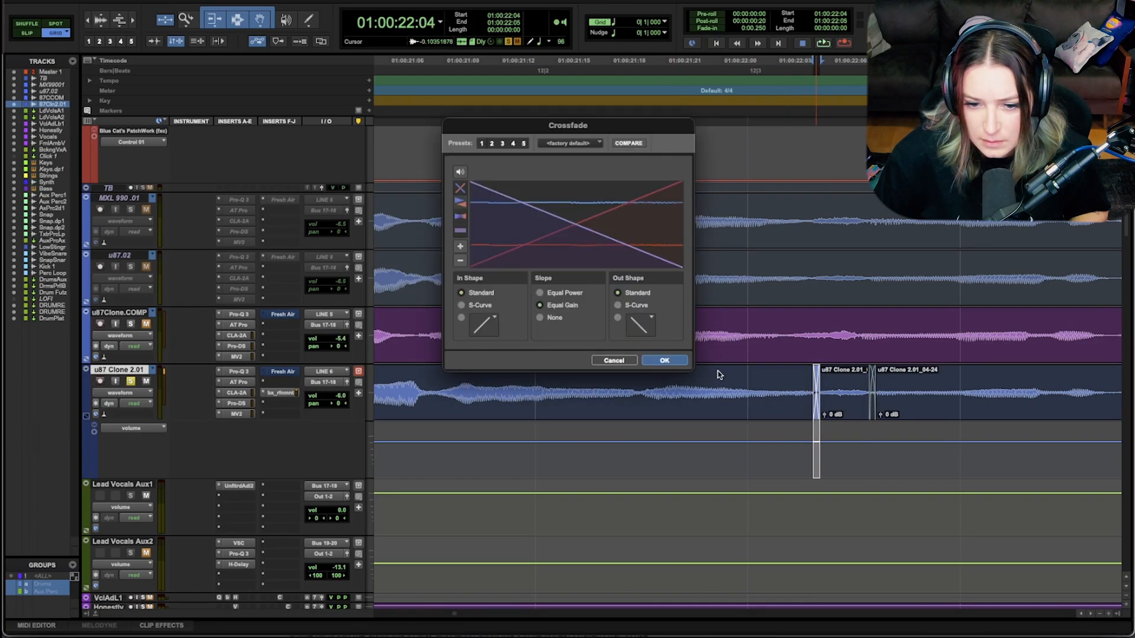
{"action": "left_click", "coordinate": [565, 292]}
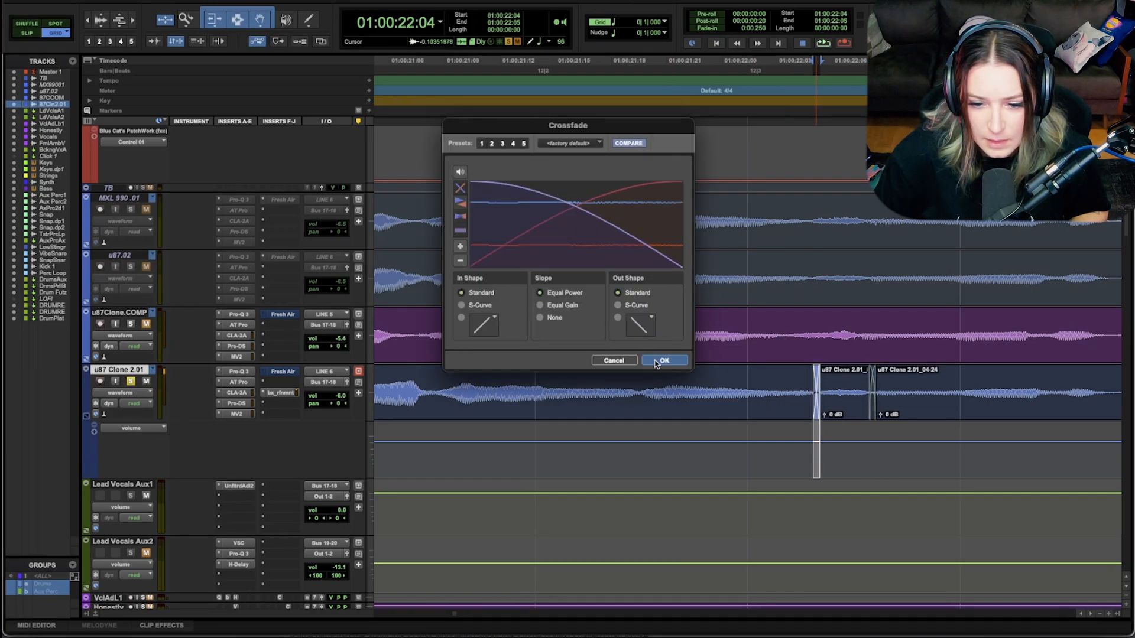
{"action": "left_click", "coordinate": [663, 361]}
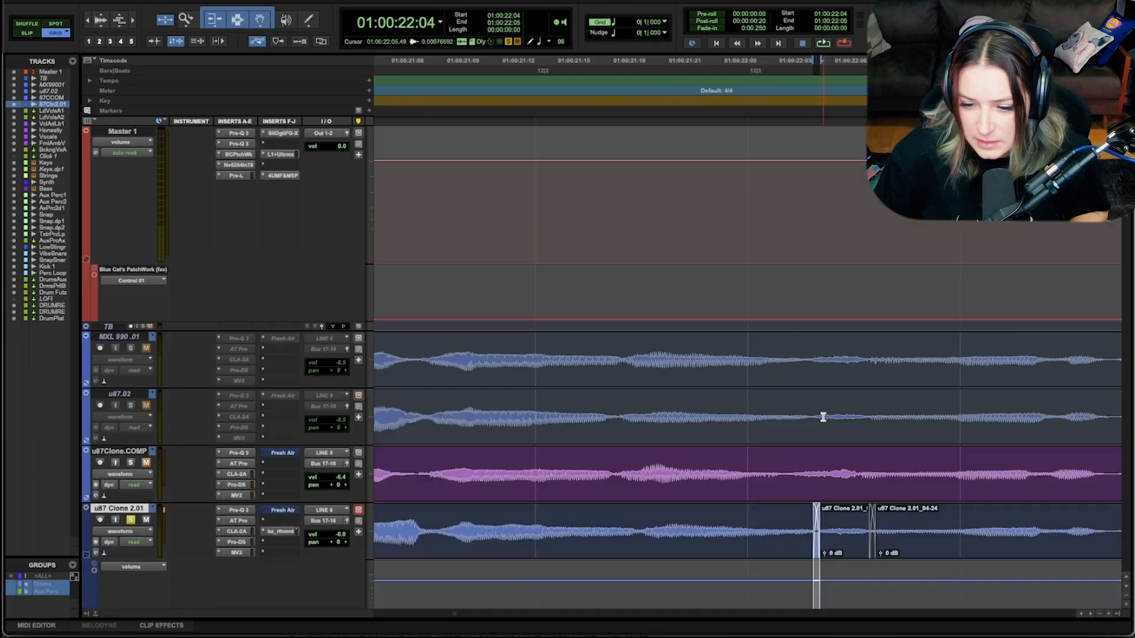
Step: Lower the clip gain of the short separated clip near 01:00:22:05 on u87 Clone 2.01 to about -4.6 dB
{"action": "left_click", "coordinate": [839, 512]}
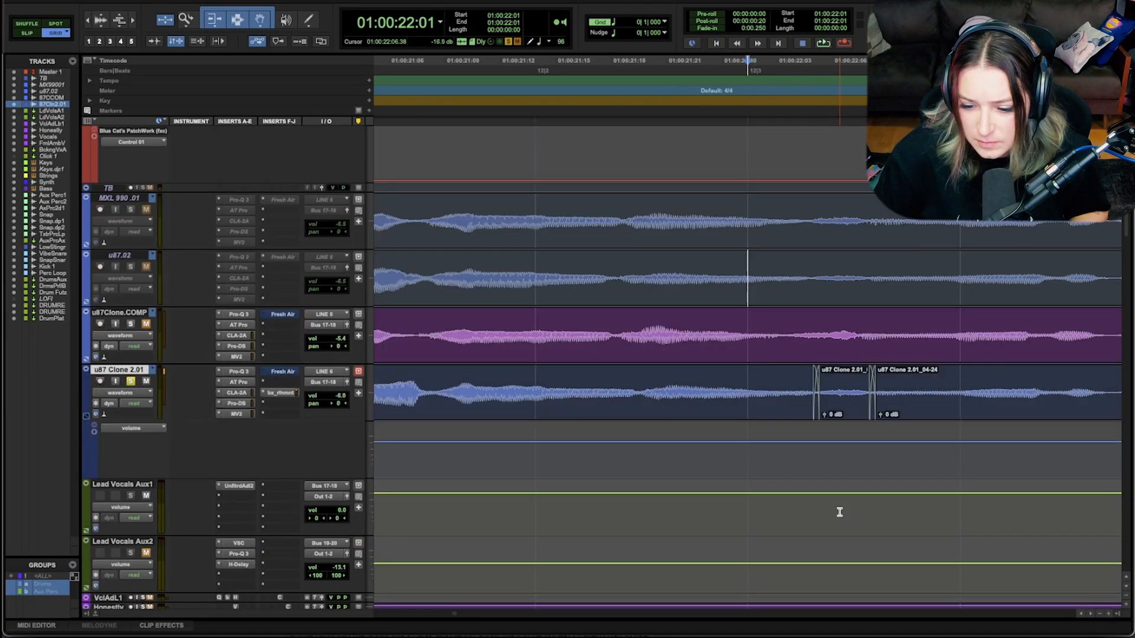
{"action": "left_click", "coordinate": [825, 415]}
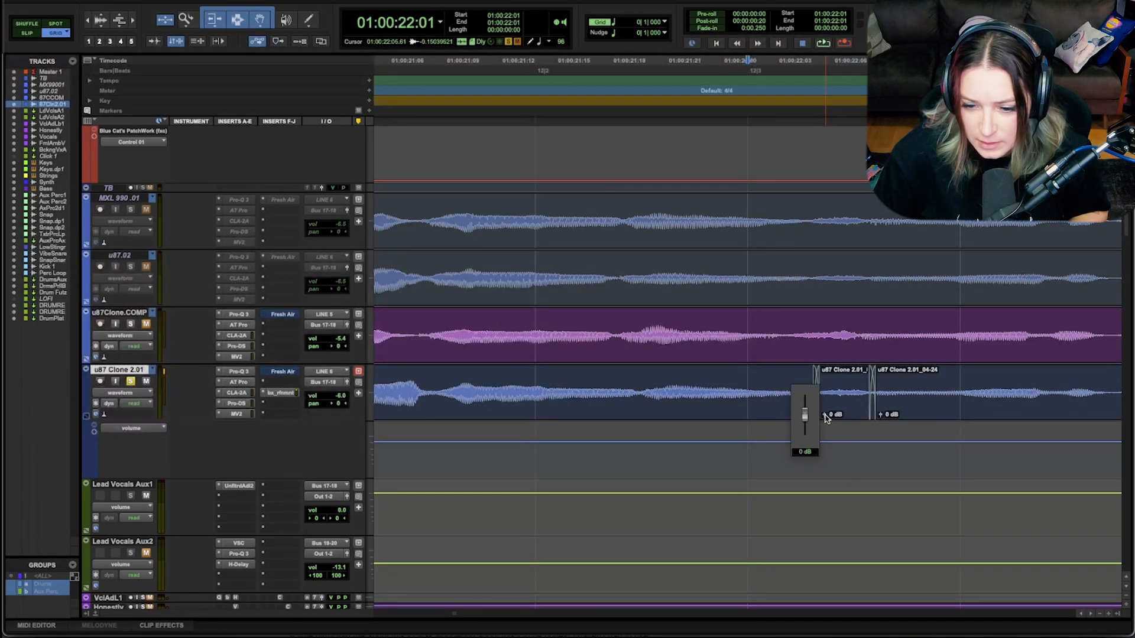
{"action": "left_click_drag", "start_coordinate": [826, 416], "coordinate": [826, 418]}
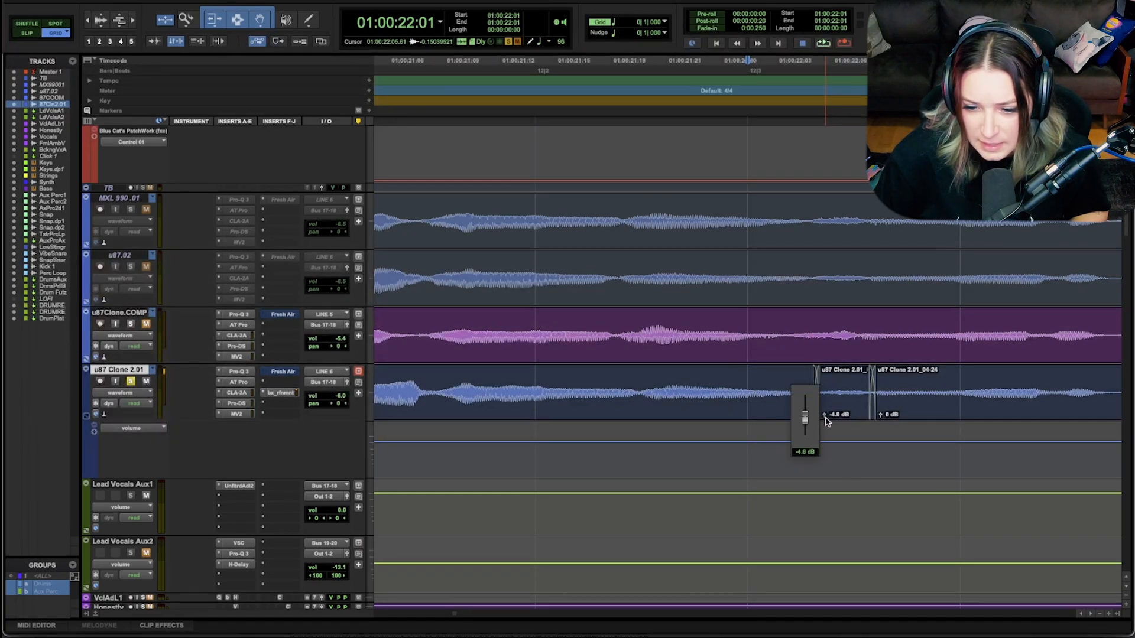
Step: Play the vocal on u87 Clone 2.01 from 01:00:21:13 to check the adjusted short clip in context
{"action": "key", "text": "r"}
{"action": "key", "text": "r"}
{"action": "key", "text": "r"}
{"action": "key", "text": "r"}
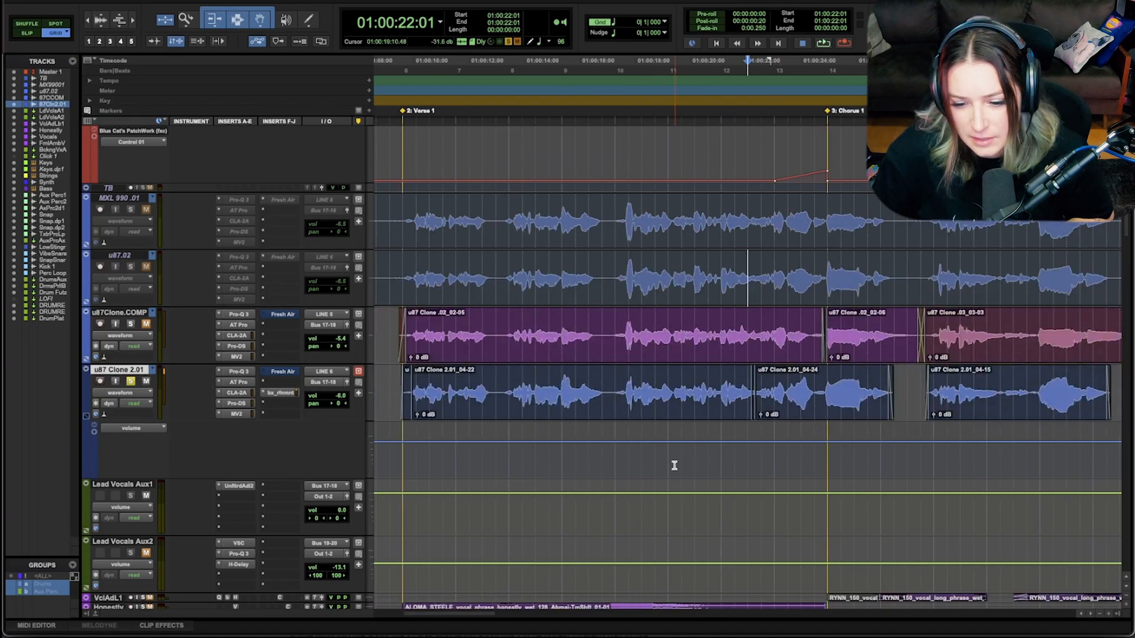
{"action": "left_click", "coordinate": [733, 452]}
{"action": "key", "text": "space"}
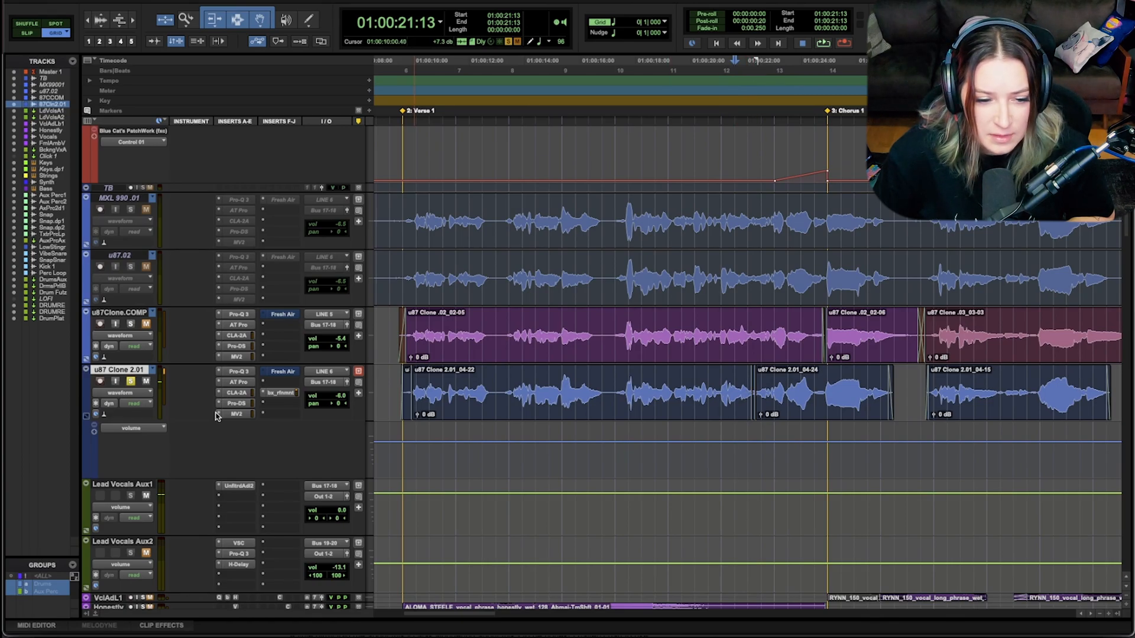
Step: View the Pro-DS de-esser settings on u87 Clone 2.01, close the plug-in and show the whole song
{"action": "left_click", "coordinate": [233, 404]}
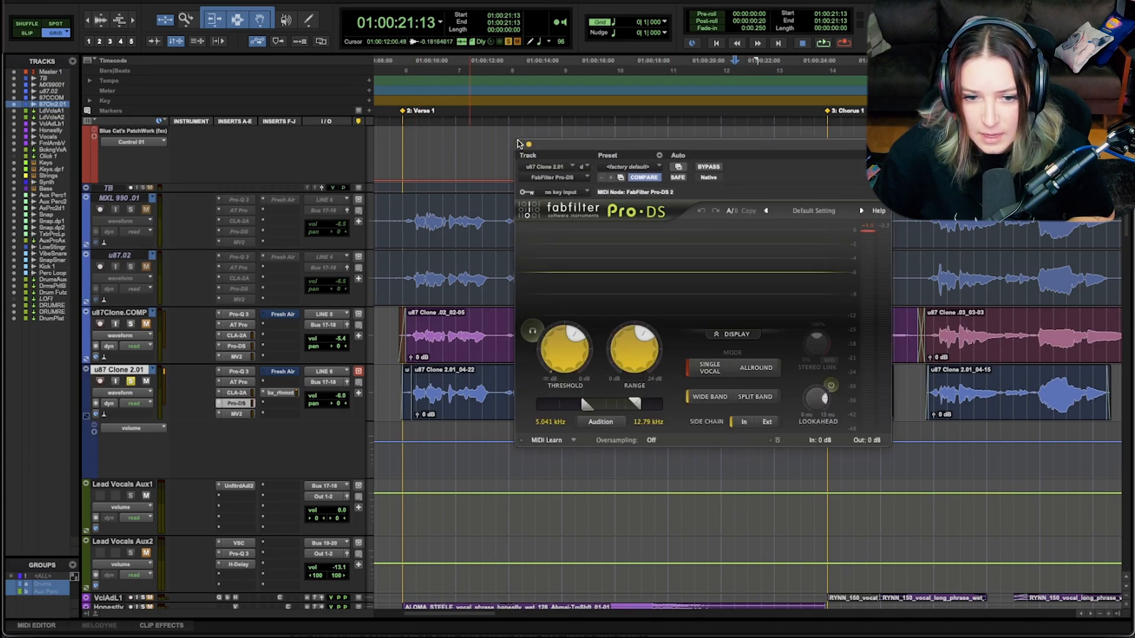
{"action": "left_click", "coordinate": [520, 144]}
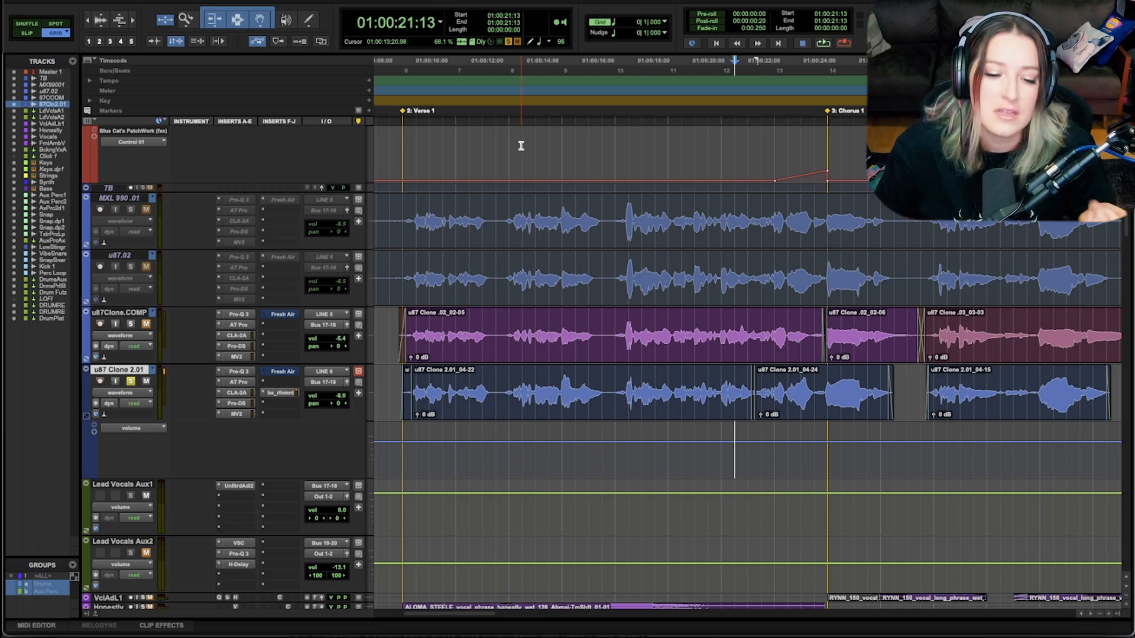
{"action": "key", "text": "r"}
{"action": "key", "text": "r"}
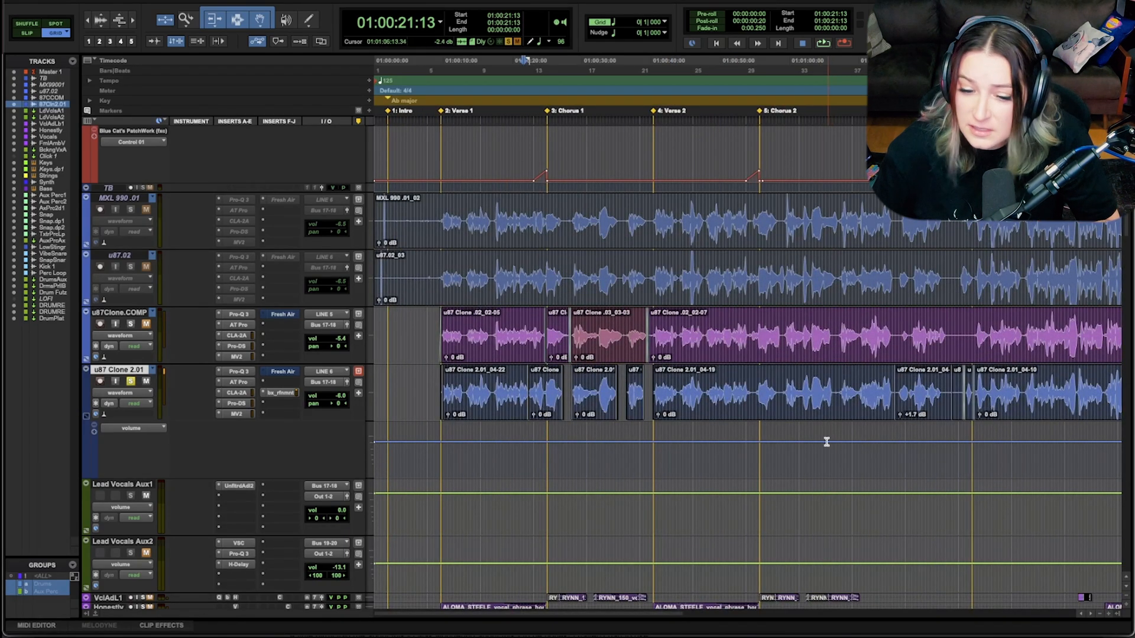
Step: Examine the CLA-2A compressor on u87 Clone 2.01 and browse the Universal Audio plug-ins for comparable compressors without replacing it
{"action": "left_click", "coordinate": [238, 393]}
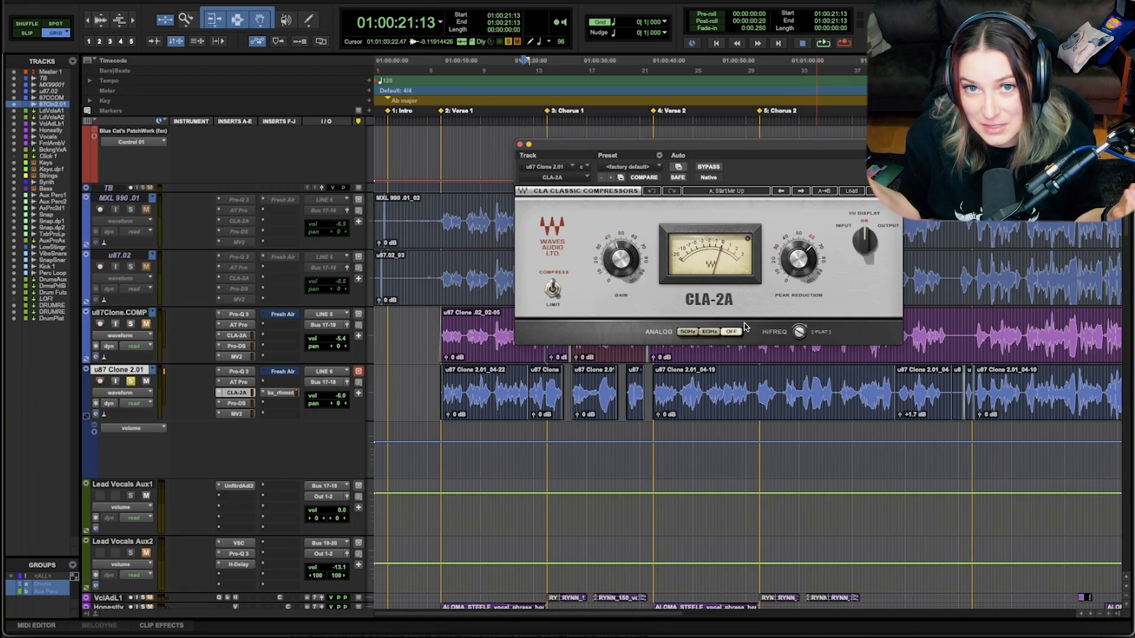
{"action": "left_click", "coordinate": [219, 394]}
{"action": "mouse_move", "coordinate": [224, 394]}
{"action": "mouse_move", "coordinate": [412, 576]}
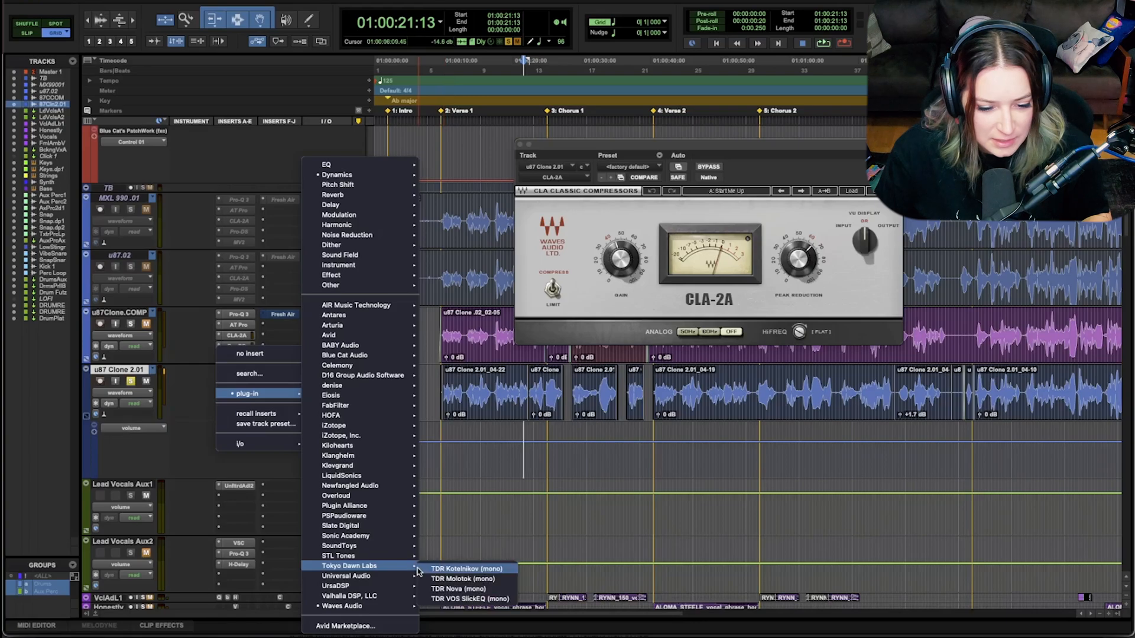
{"action": "scroll", "coordinate": [562, 543], "scroll_direction": "down", "scroll_amount": 15}
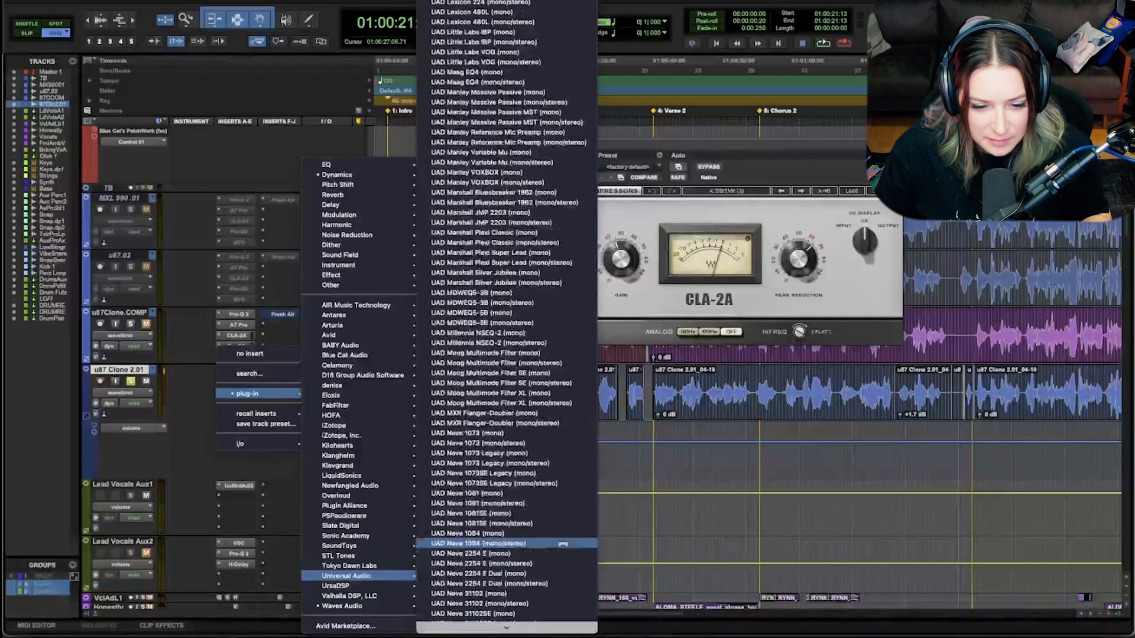
{"action": "scroll", "coordinate": [563, 543], "scroll_direction": "up", "scroll_amount": 15}
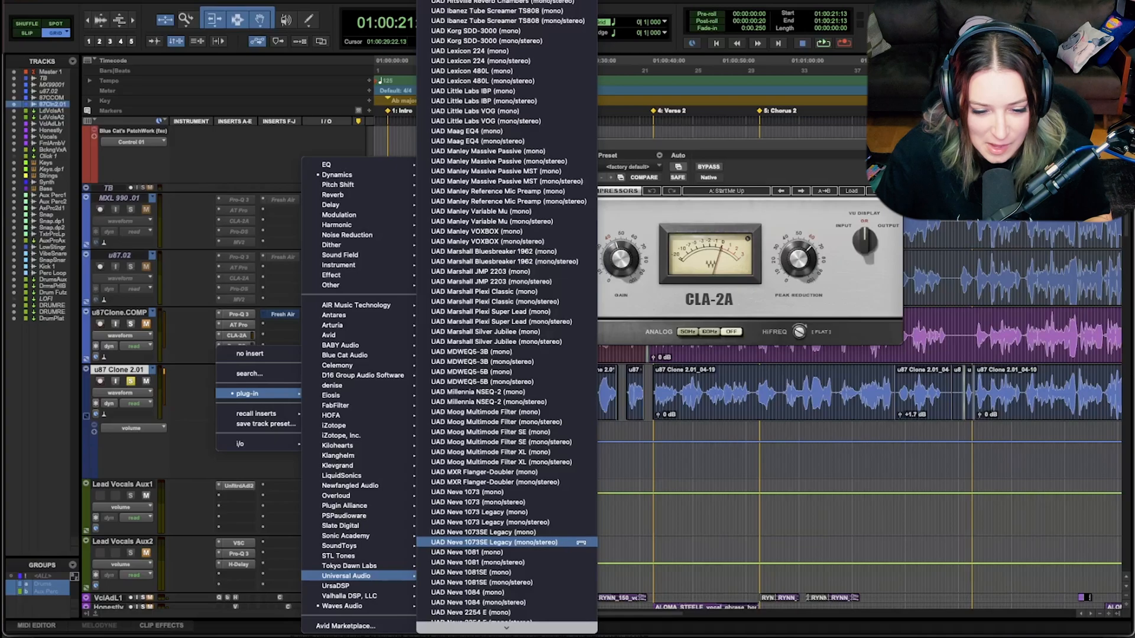
{"action": "scroll", "coordinate": [574, 570], "scroll_direction": "down", "scroll_amount": 15}
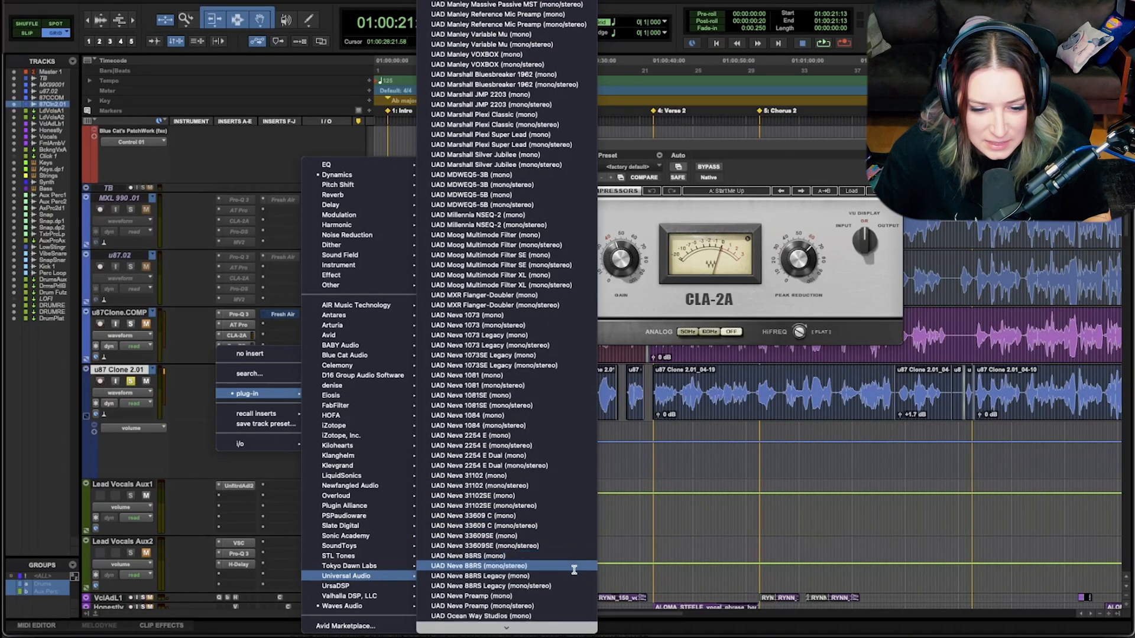
{"action": "scroll", "coordinate": [574, 570], "scroll_direction": "down", "scroll_amount": 20}
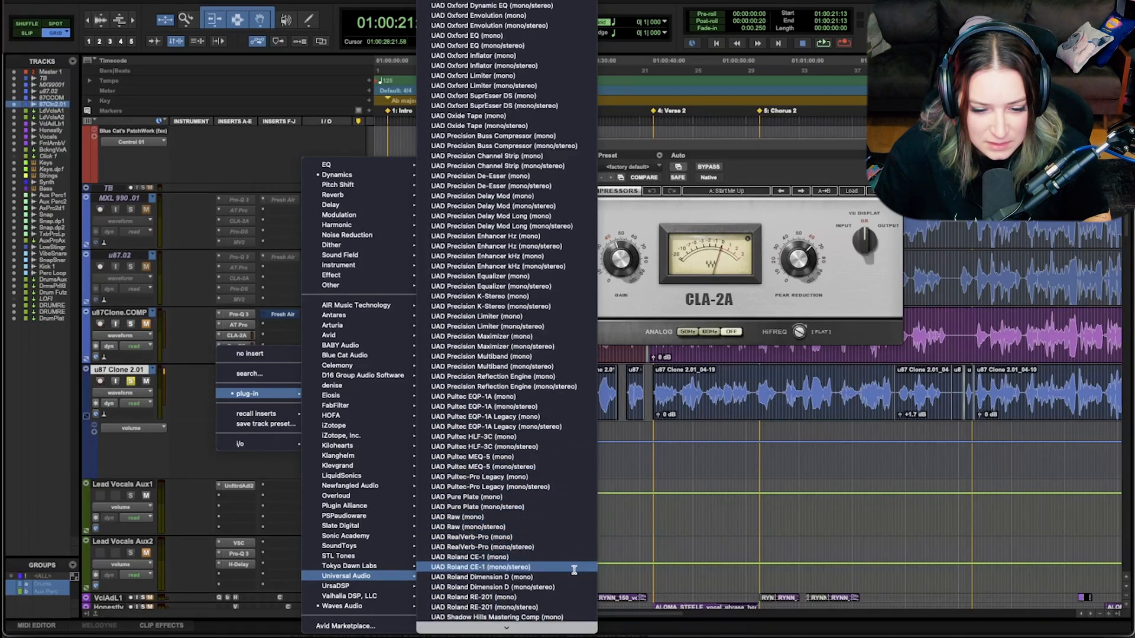
{"action": "scroll", "coordinate": [574, 570], "scroll_direction": "down", "scroll_amount": 3}
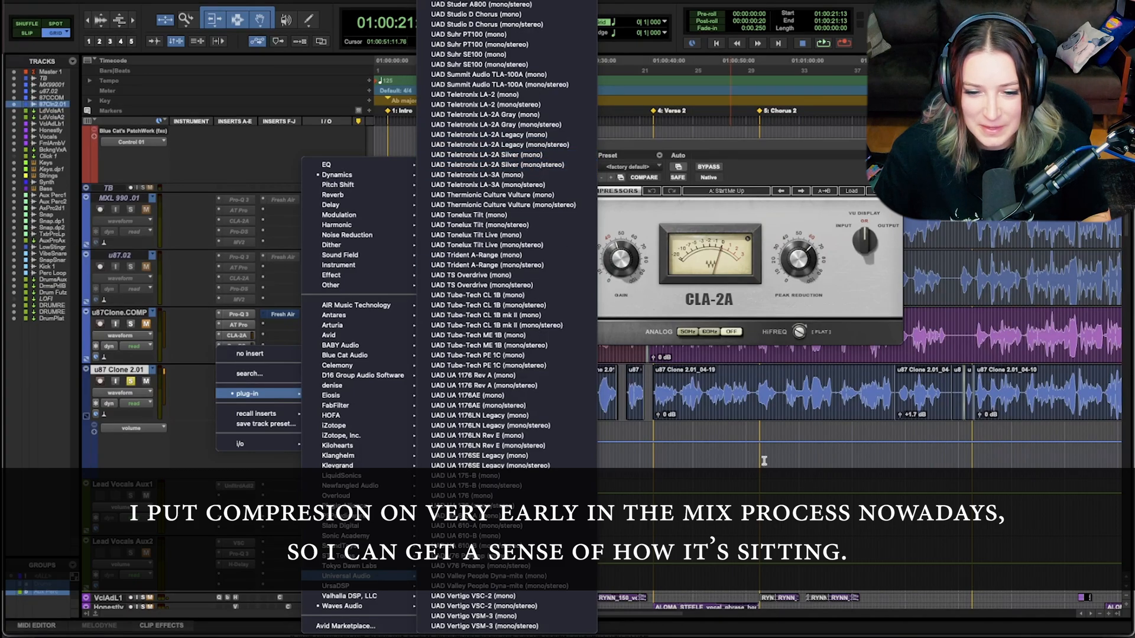
{"action": "left_click", "coordinate": [795, 156]}
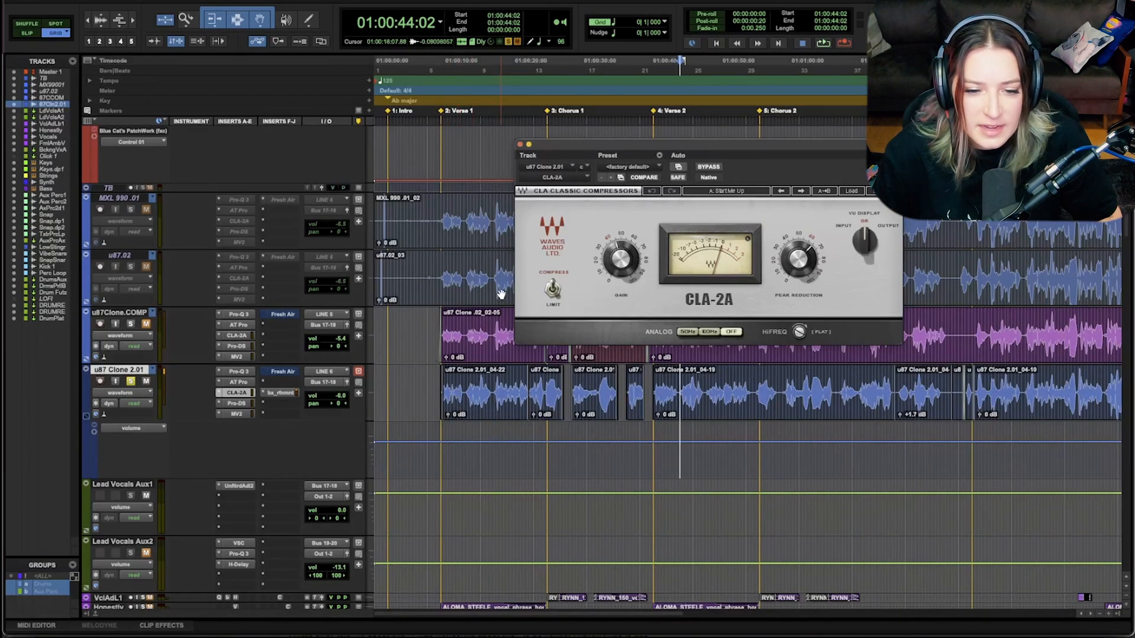
{"action": "left_click", "coordinate": [520, 144]}
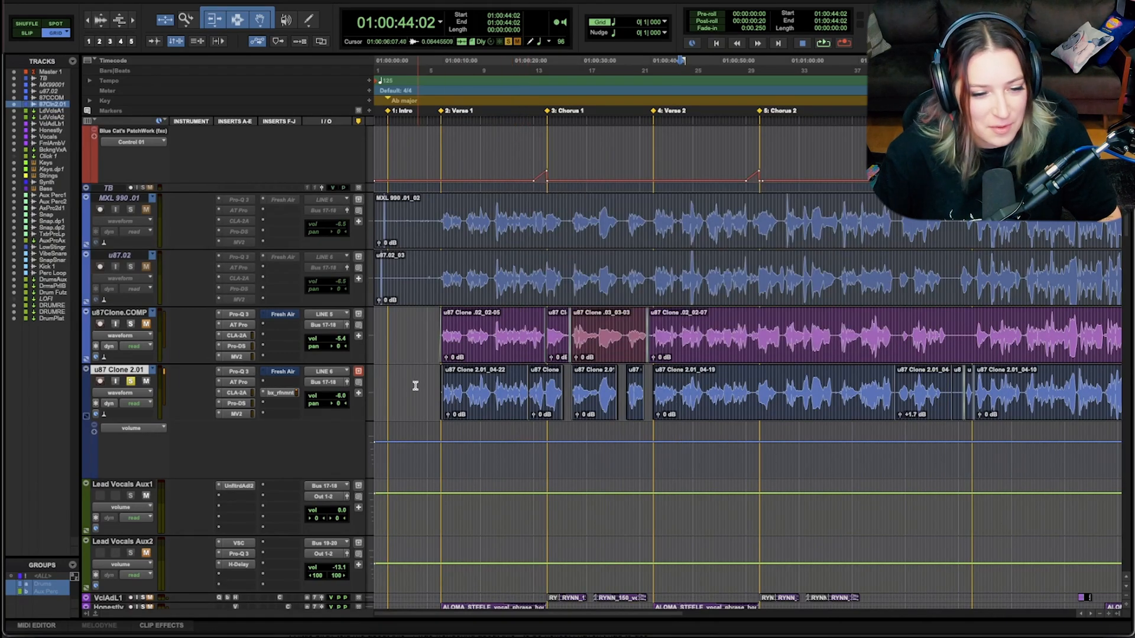
Step: Show the mixer and select the Lead Vocals Aux 1 and Lead Vocals Aux 2 tracks in turn to examine their routing
{"action": "scroll", "coordinate": [414, 385], "scroll_direction": "down", "scroll_amount": 2}
{"action": "left_click", "coordinate": [131, 428]}
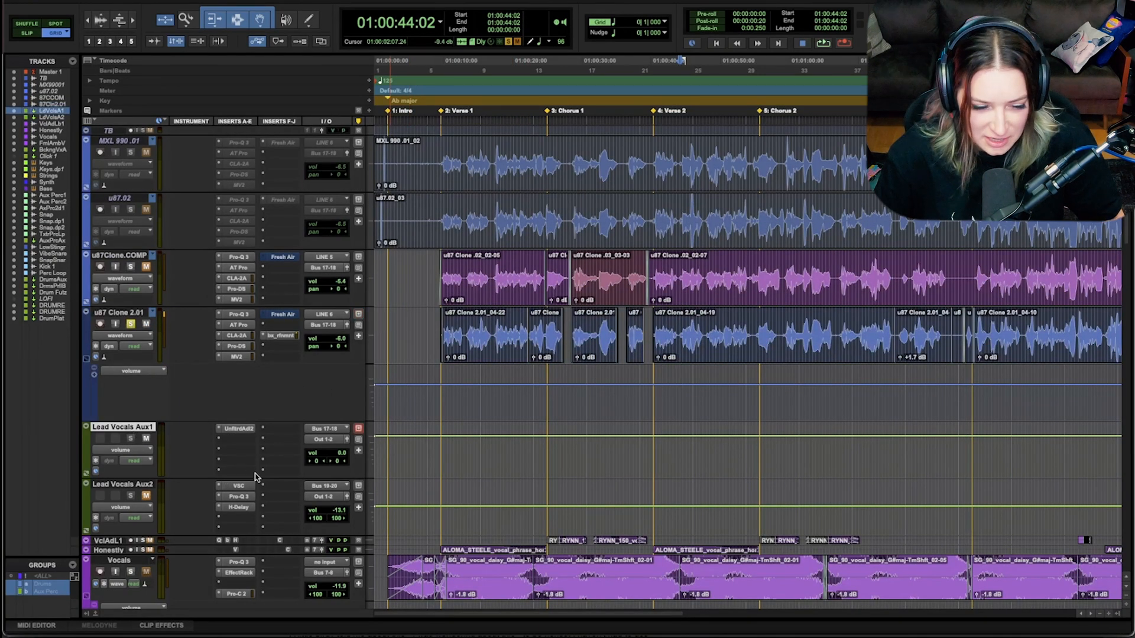
{"action": "key", "text": "ctrl+equal"}
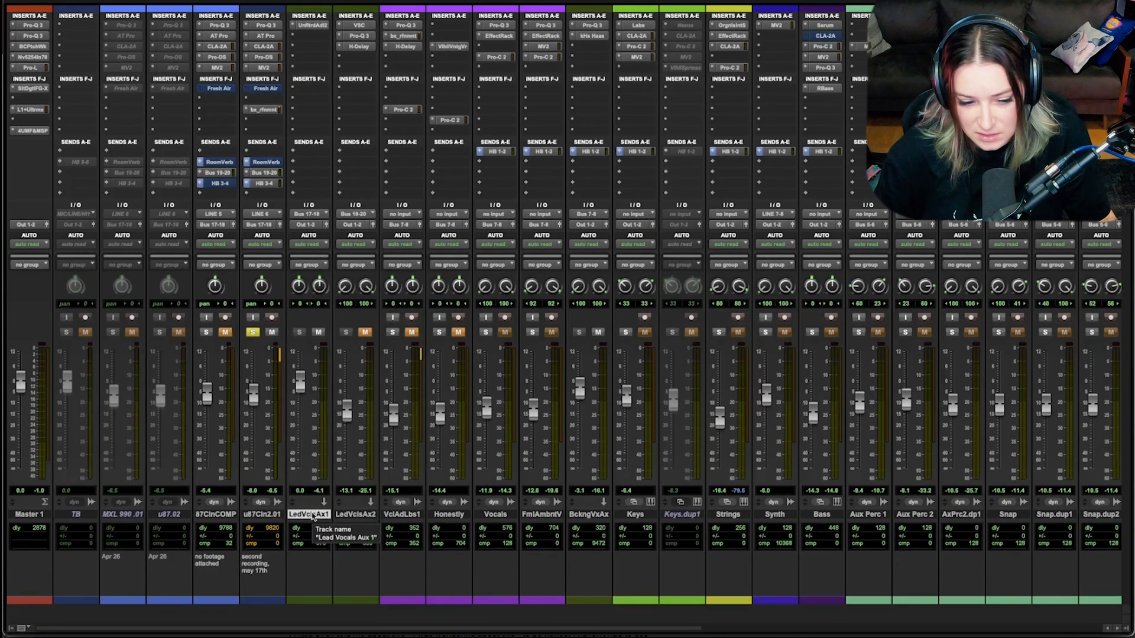
{"action": "left_click", "coordinate": [349, 515]}
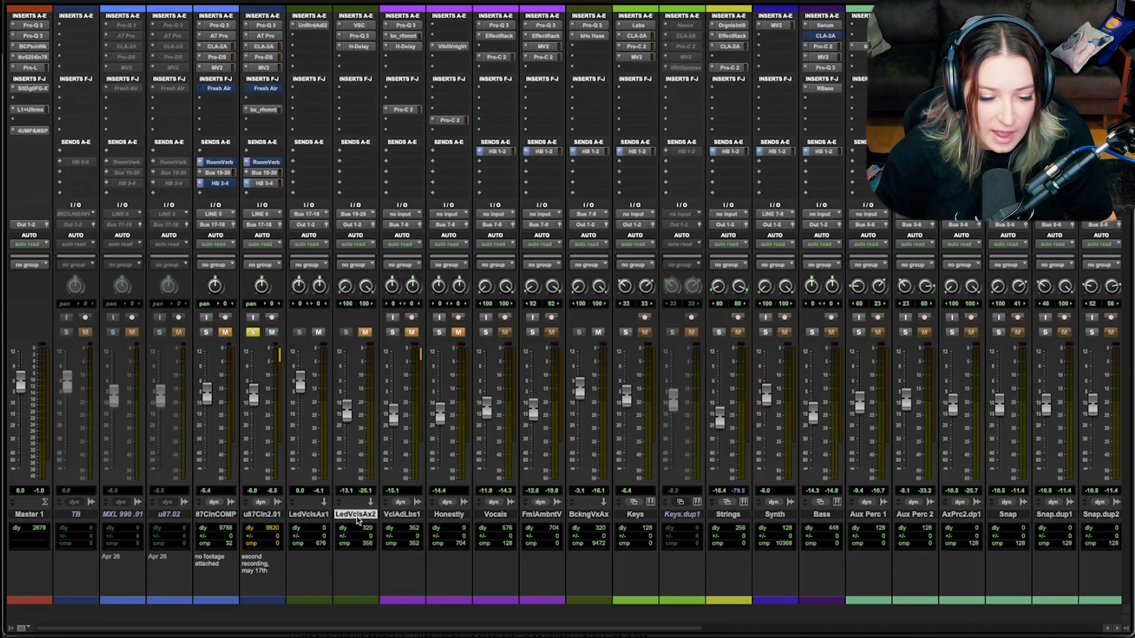